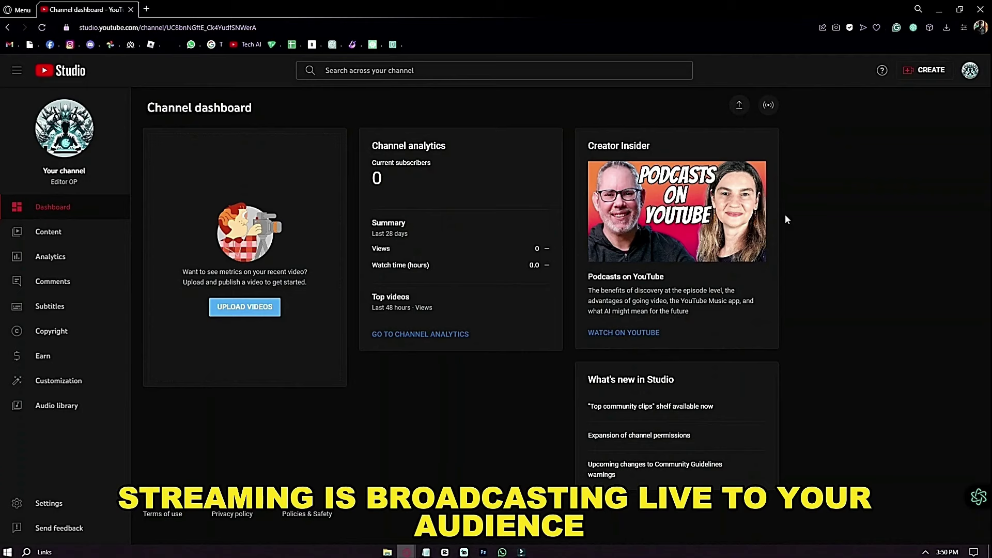
Step: Open the live streaming page from the Go live icon at the top right of the dashboard
click(769, 106)
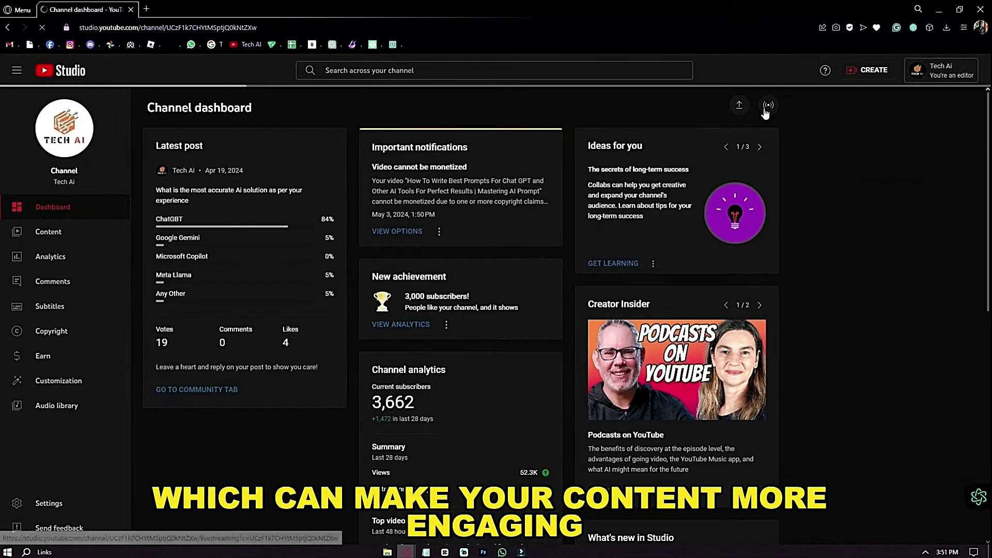
click(767, 106)
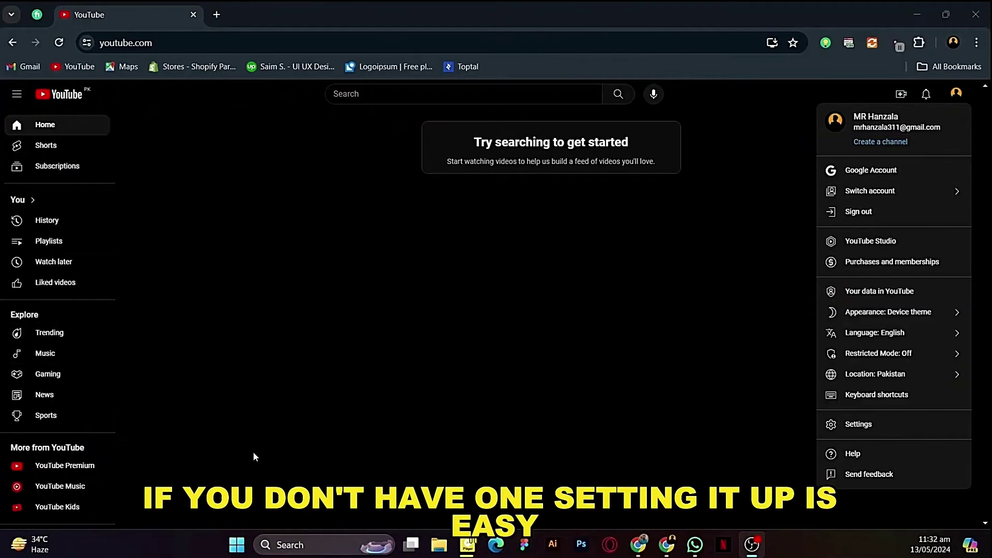
Step: Start creating a new channel from the account menu
click(767, 264)
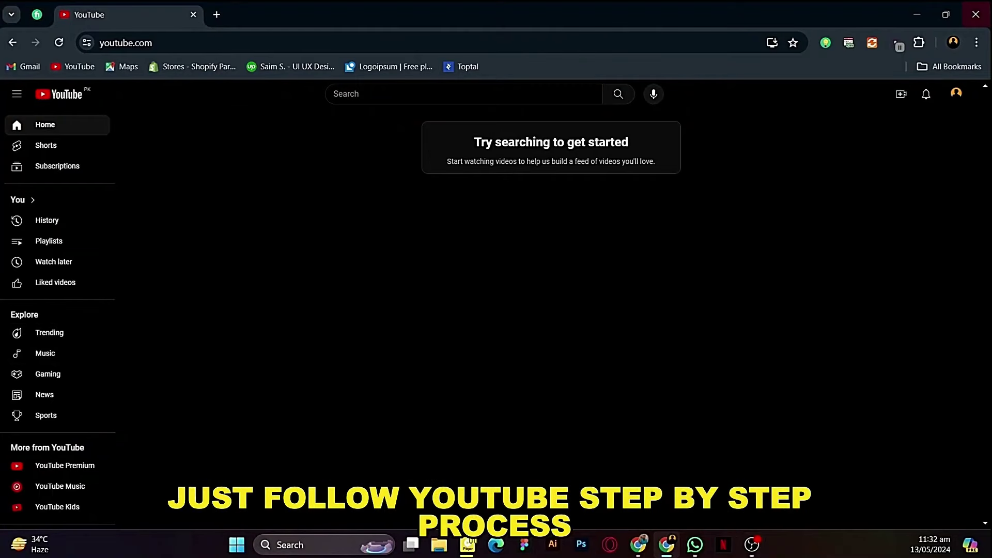
click(957, 101)
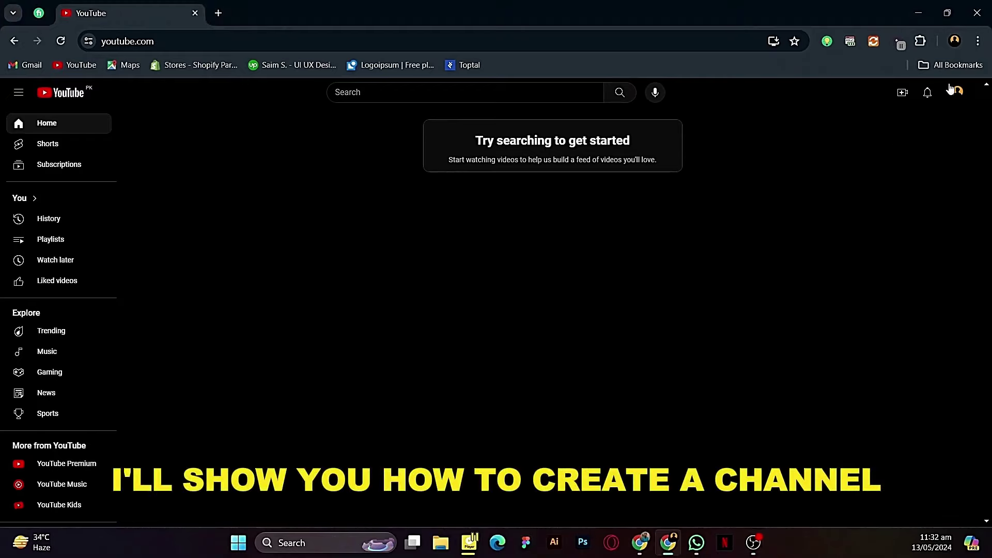
click(958, 90)
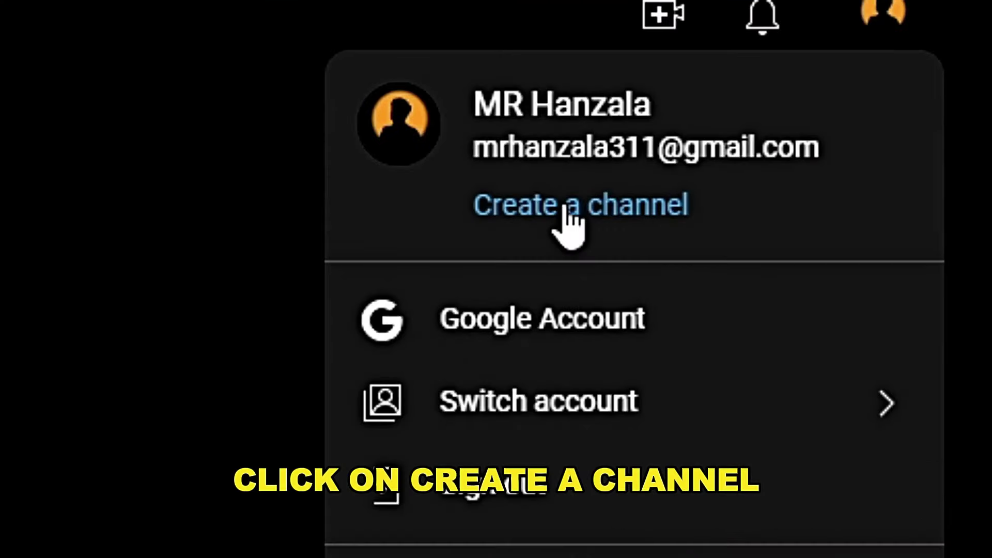
click(569, 205)
Step: Name the channel 'Tech Tutorials', keep the suggested handle, and create it
triple_click(501, 329)
text(Tech Tutorials)
click(459, 396)
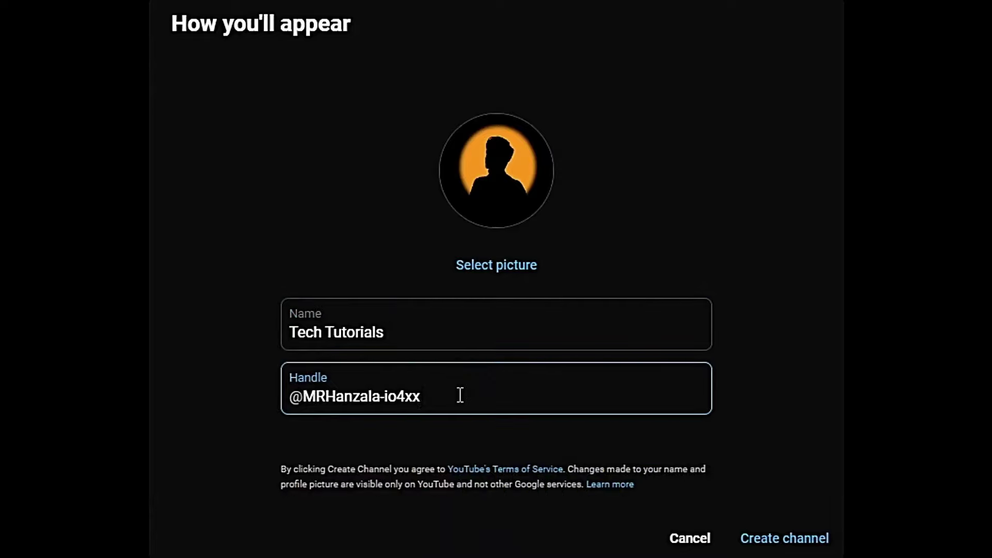
triple_click(457, 395)
click(459, 396)
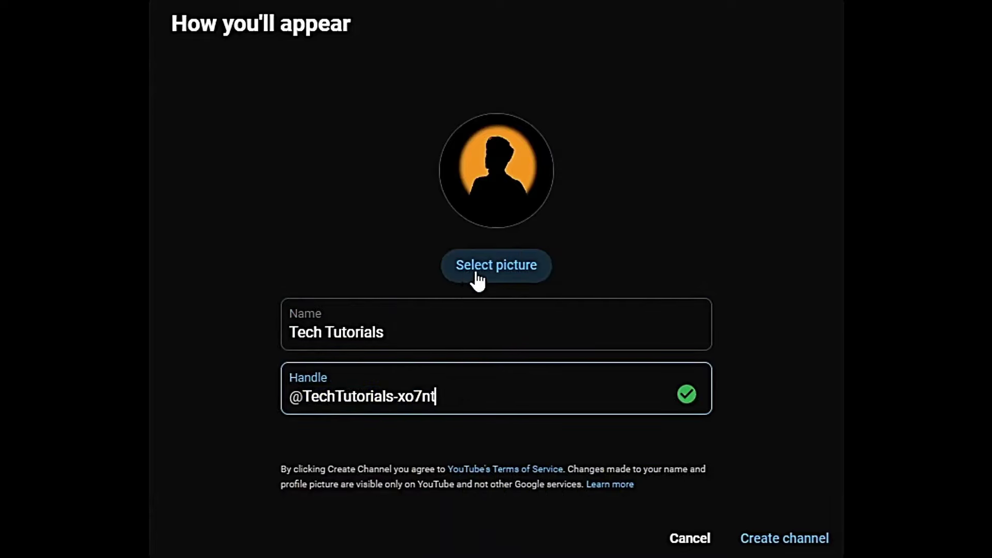
click(772, 538)
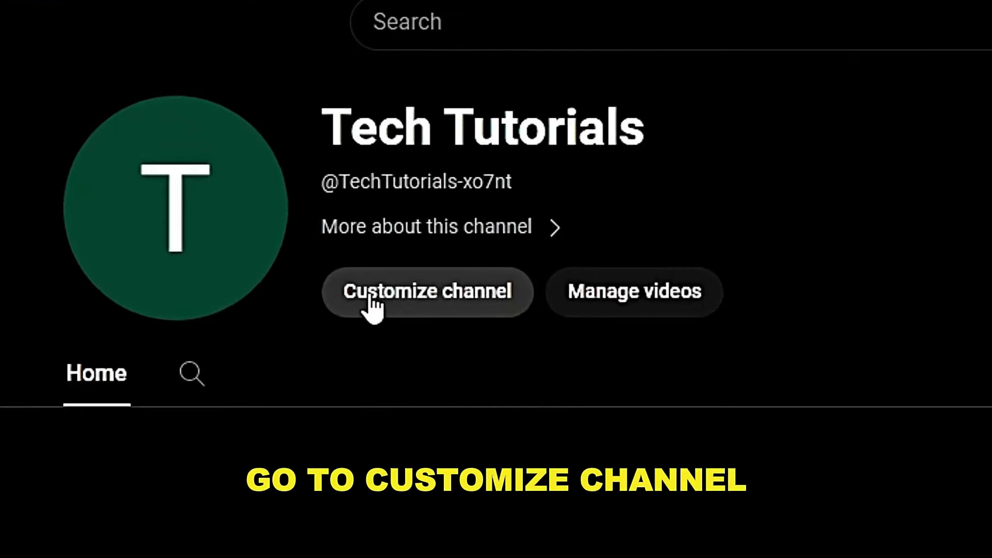
Step: Open channel customization, dismiss the welcome message, and look over the Layout page
click(336, 194)
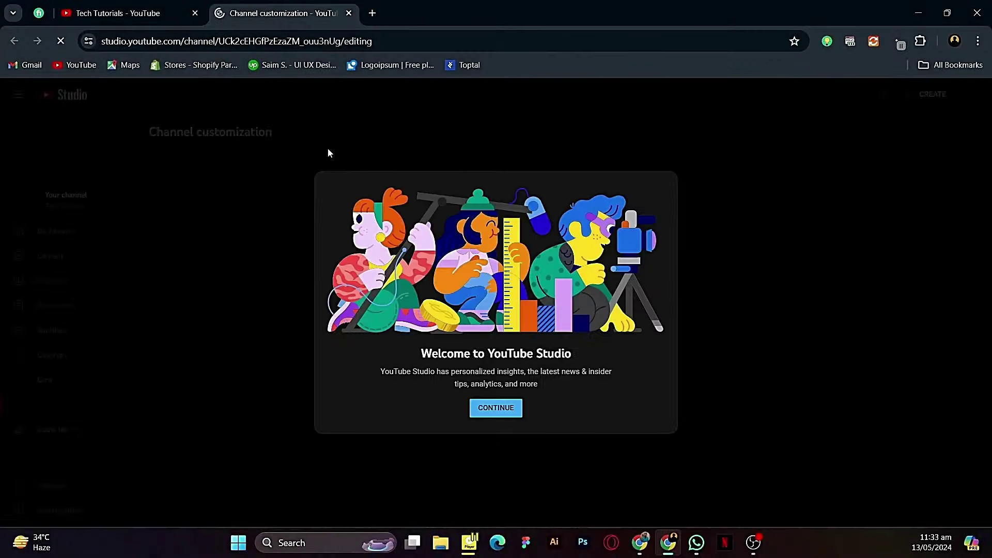
click(499, 408)
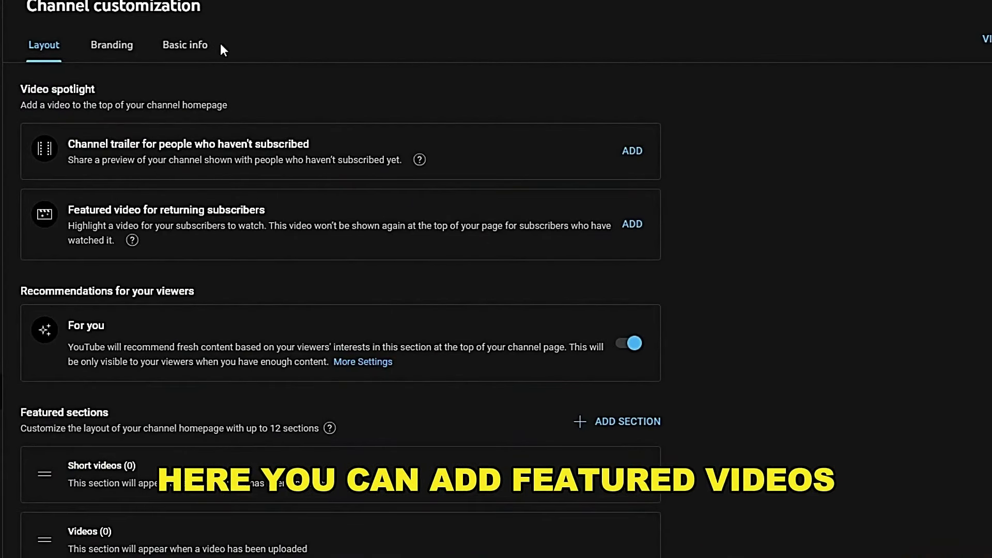
scroll(281, 141, down, 1)
scroll(232, 129, up, 2)
Step: Browse through the Branding and Basic info tabs
click(123, 61)
scroll(435, 283, down, 1)
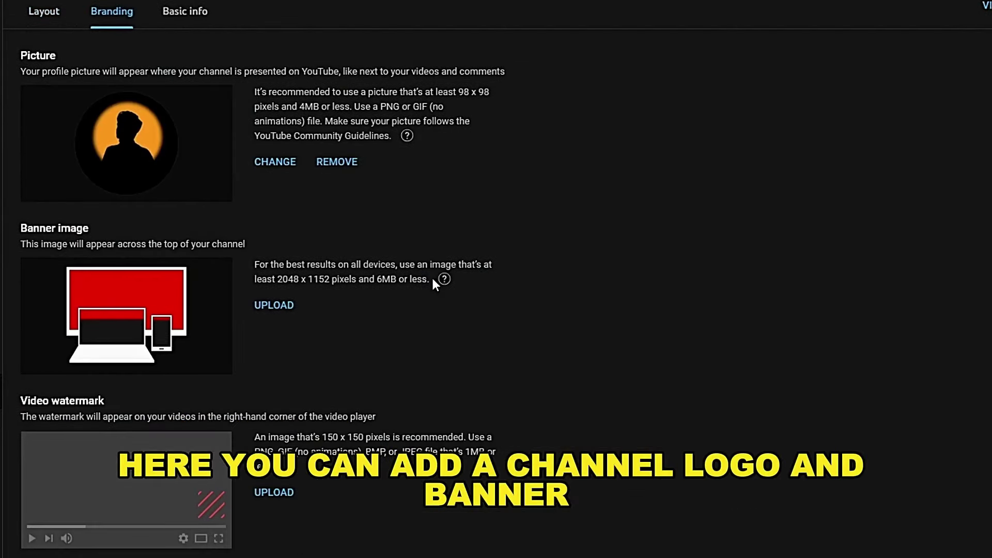
scroll(432, 276, up, 1)
click(185, 42)
scroll(282, 256, down, 3)
scroll(281, 256, down, 1)
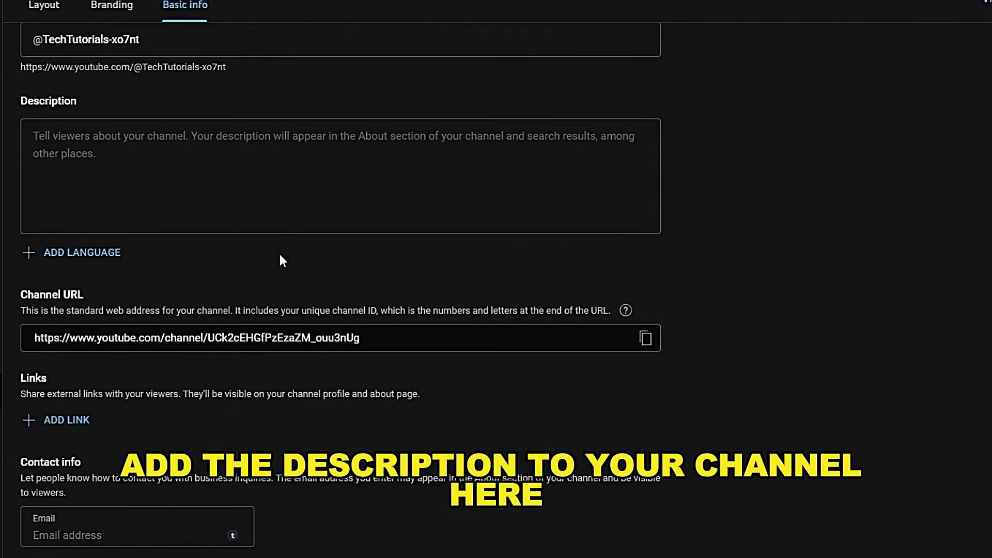
scroll(206, 155, up, 3)
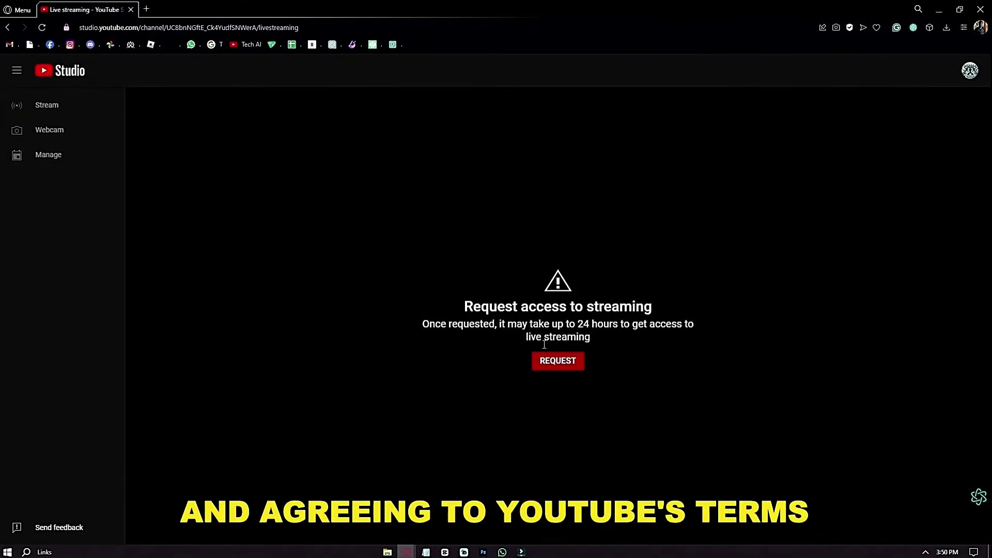
Step: Request live streaming access, bringing up the phone verification prompt
click(562, 365)
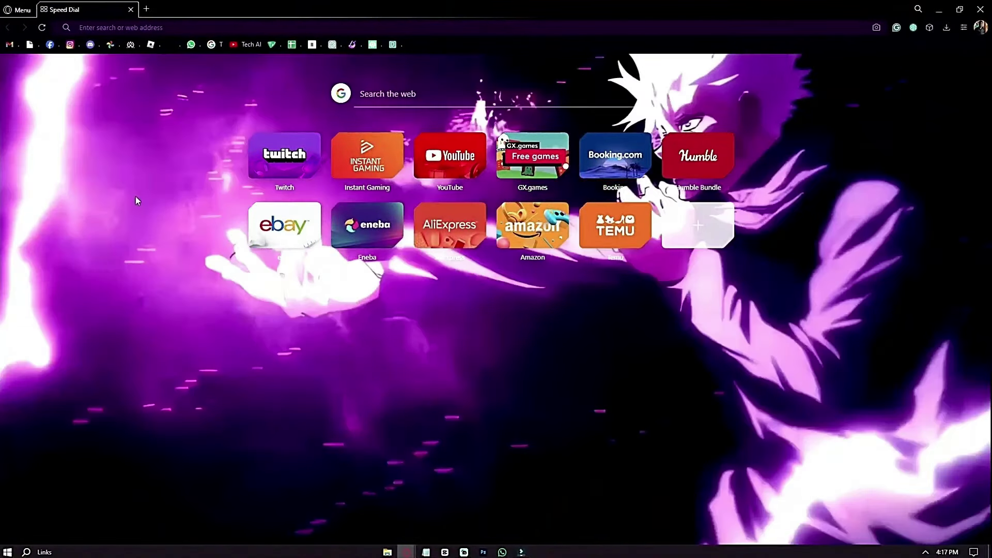
Step: Search 'OBS' from the address bar and download the OBS Studio 30.1.2 installer
text(OBS)
key(Return)
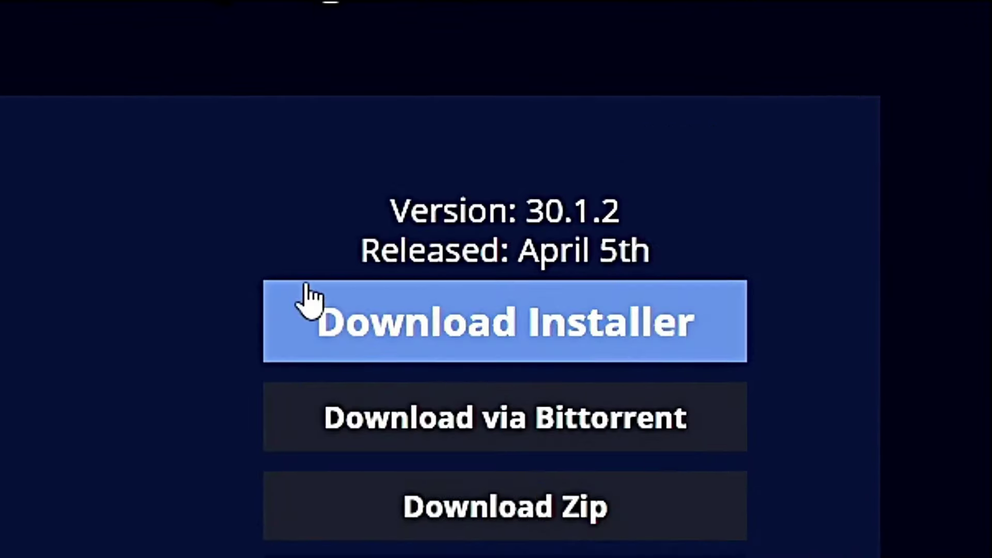
click(686, 389)
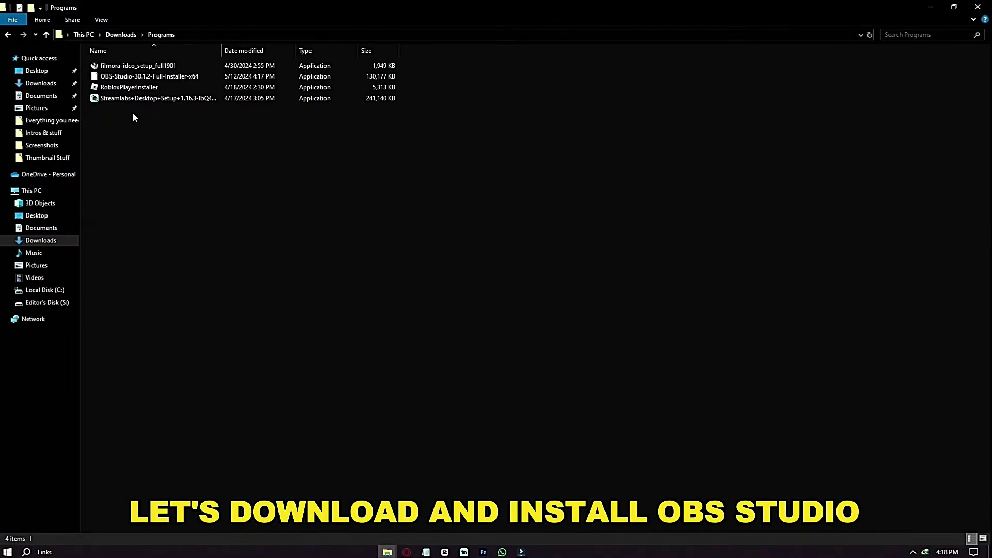
Step: Refresh the Downloads\Programs folder and select OBS-Studio-30.1.2-Full-Installer-x64
right_click(133, 112)
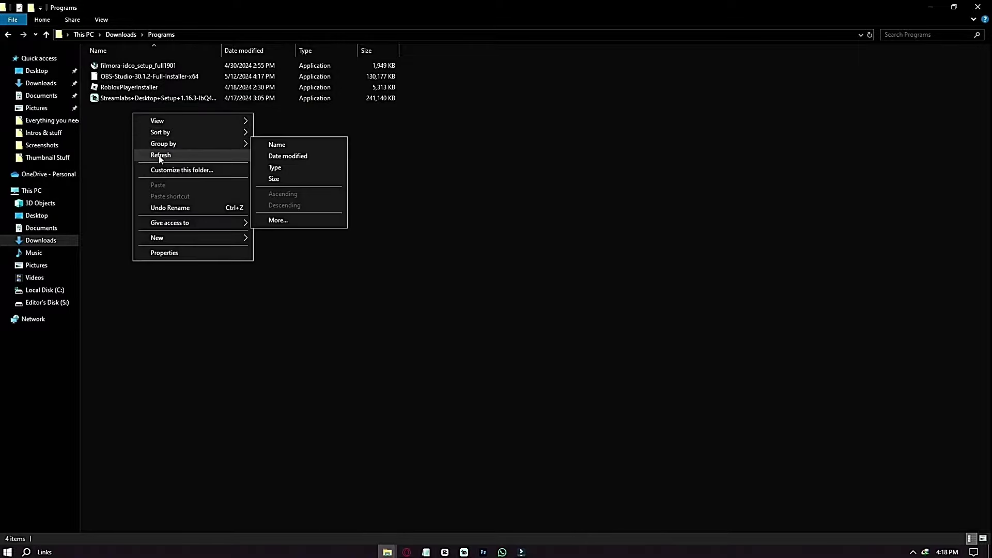
click(155, 155)
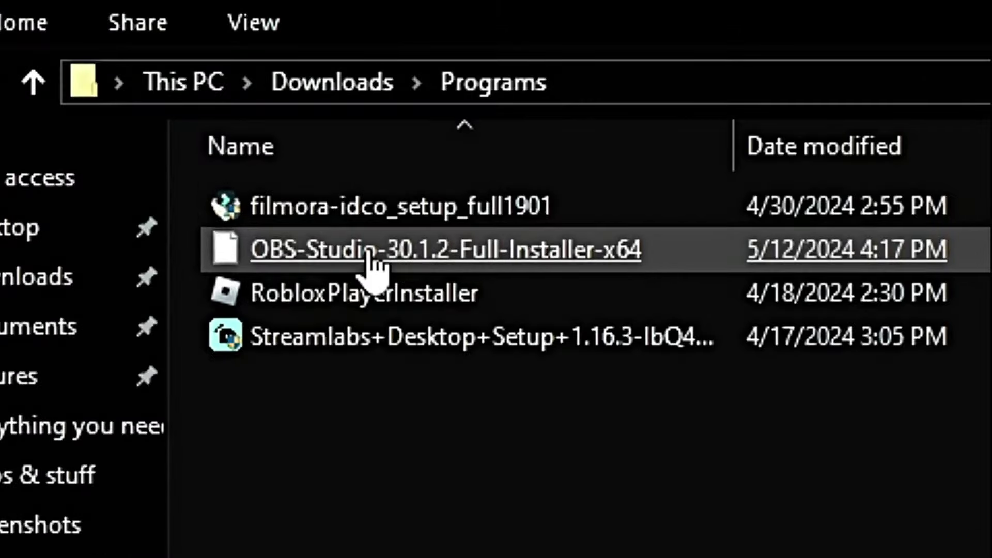
click(131, 77)
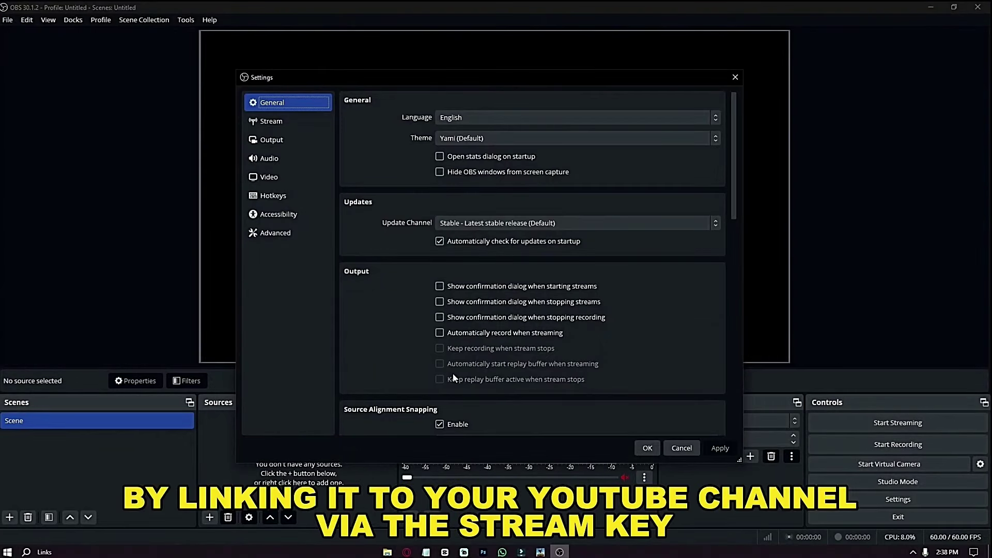
Step: Show OBS's Stream settings, look over the title and description, and maximize the premade.png thumbnail
click(269, 123)
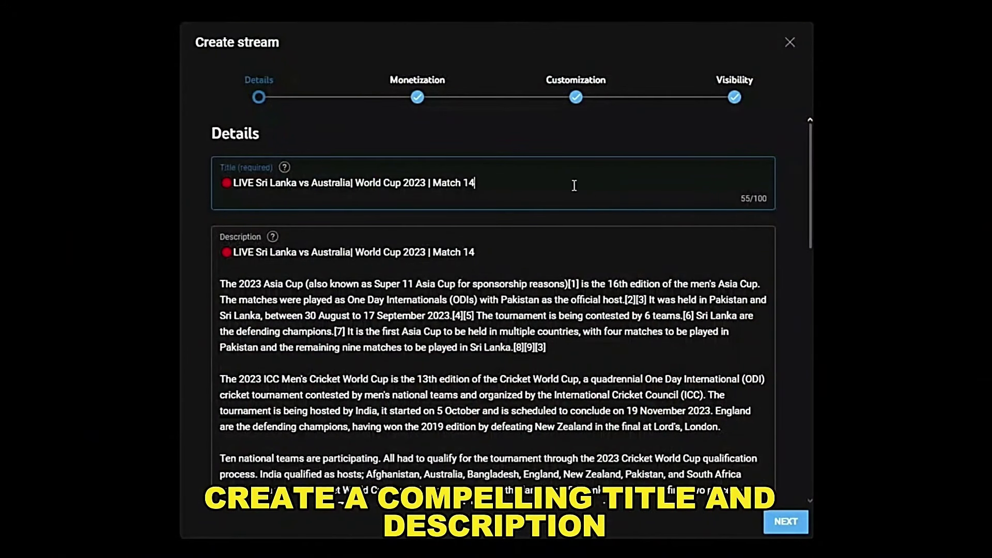
triple_click(505, 184)
click(310, 183)
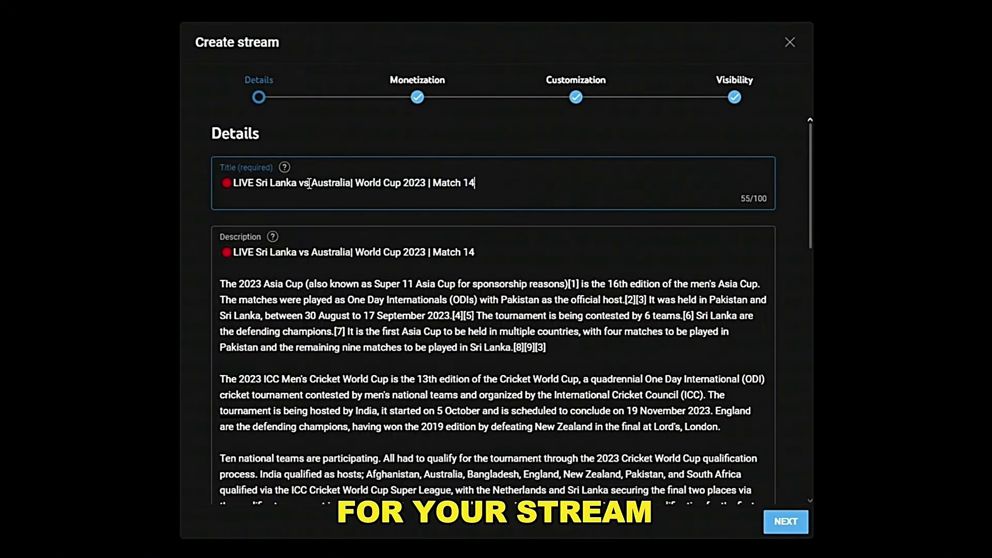
drag(226, 181, 467, 185)
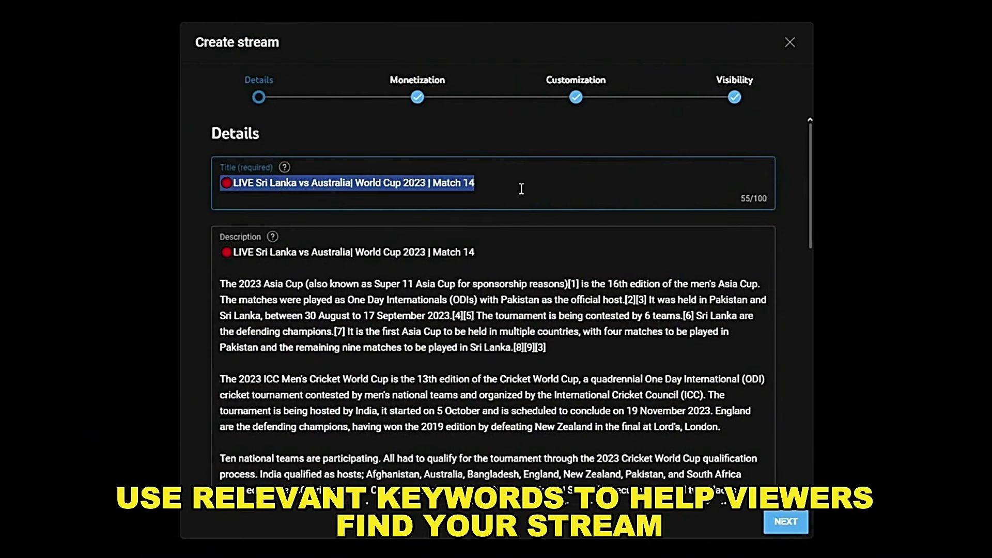
click(497, 252)
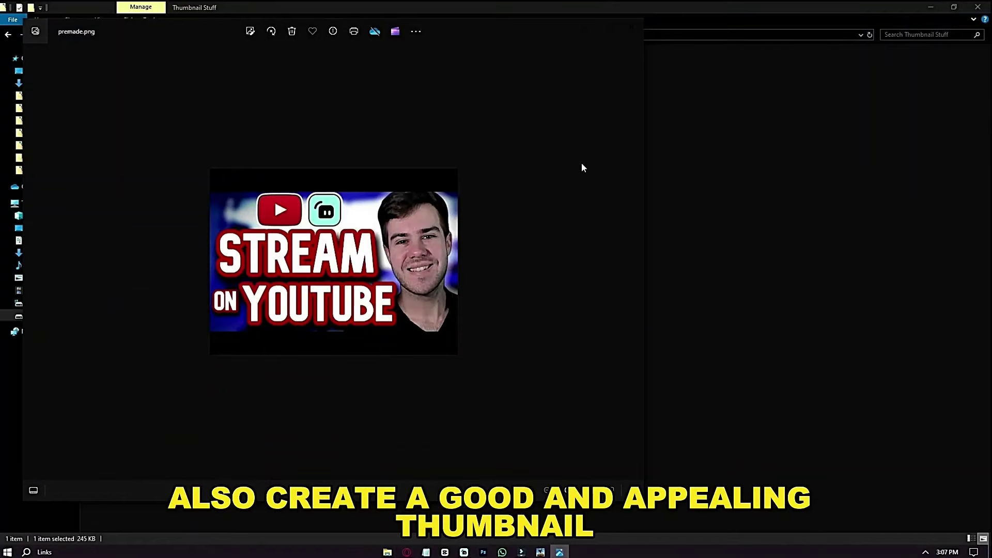
click(609, 29)
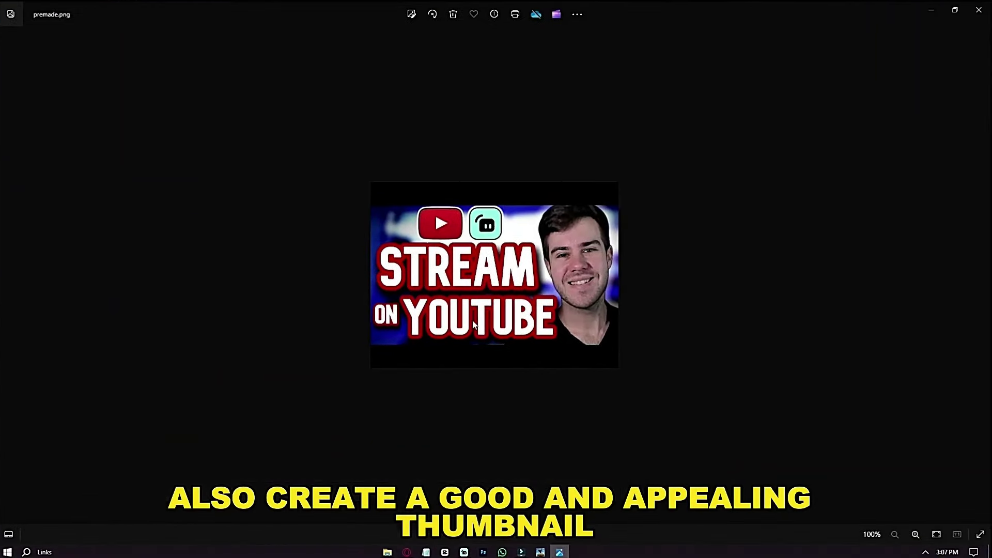
scroll(473, 324, up, 5)
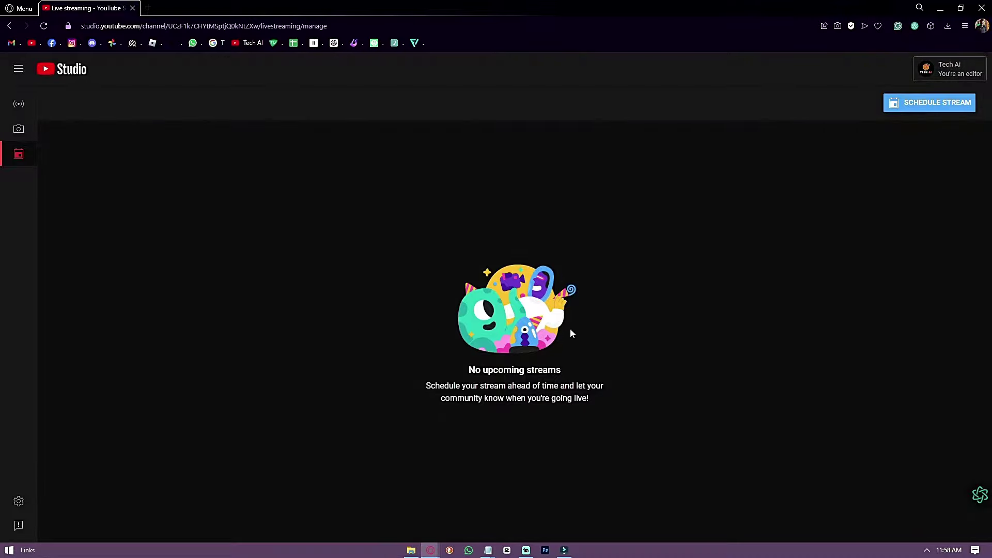
Step: Start a new stream with fresh settings and clear the old title
click(903, 104)
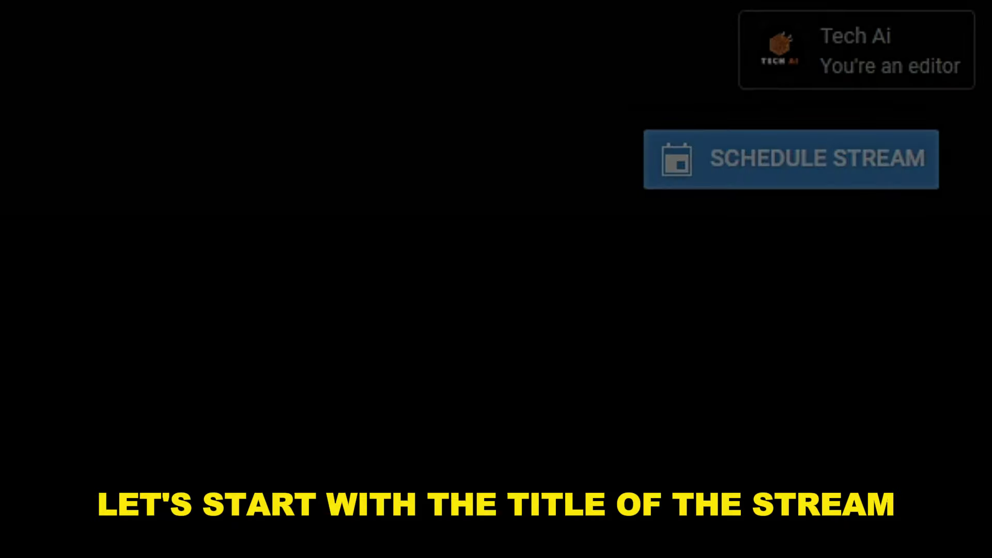
click(439, 410)
triple_click(346, 226)
key(BackSpace)
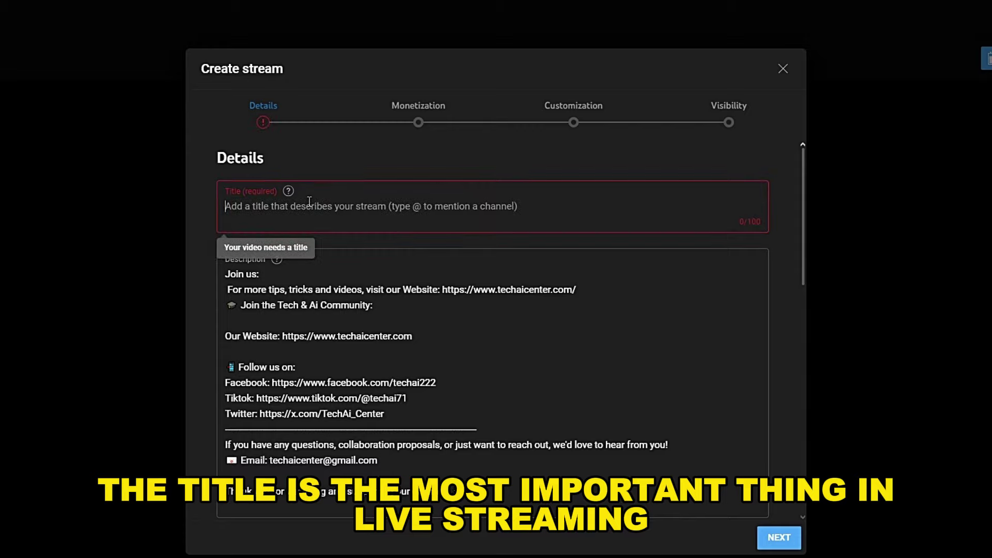
Step: Type the title 'Exploring Wilds in World Craft | Giveaway | World Craft Update!!'
text(Expl)
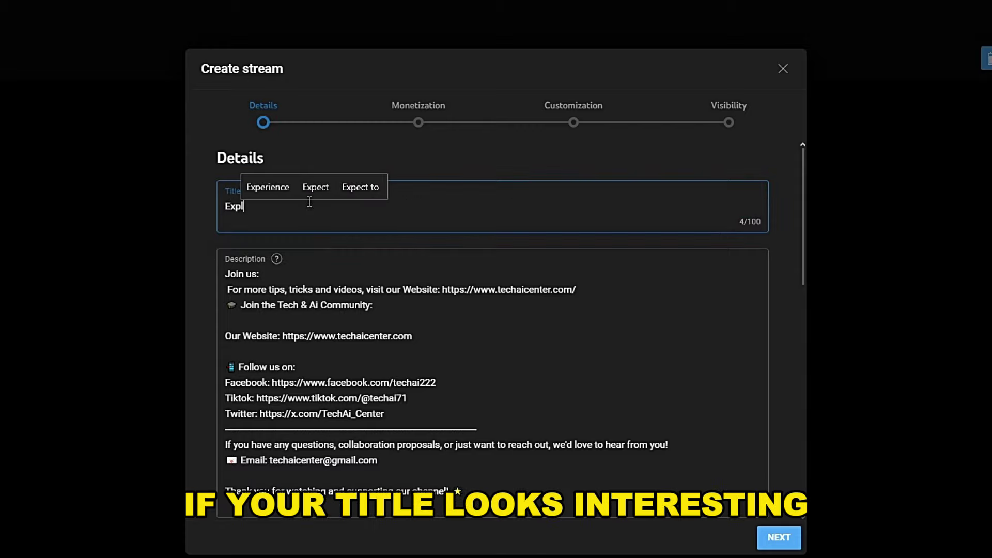
text(oring Wilds in )
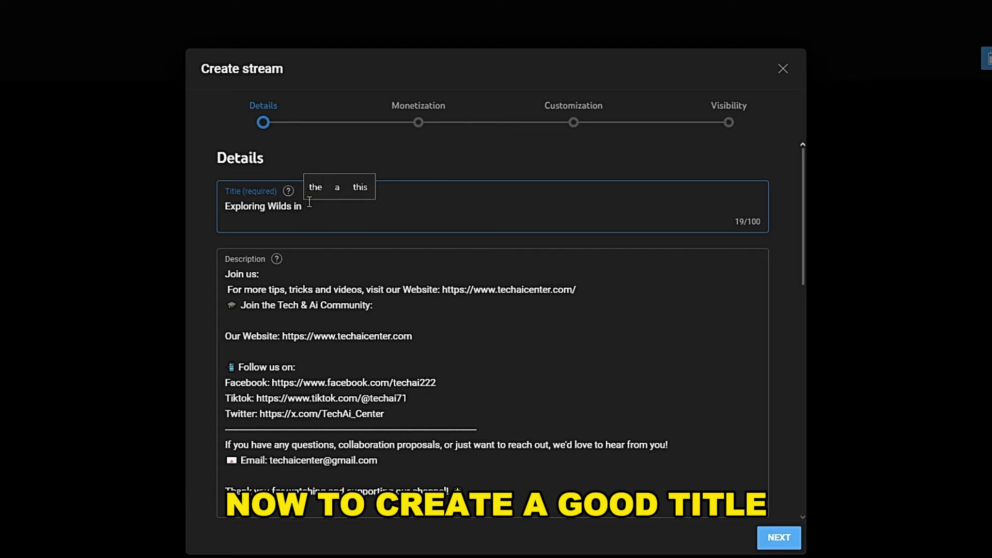
text(C)
key(BackSpace)
text(World Cr)
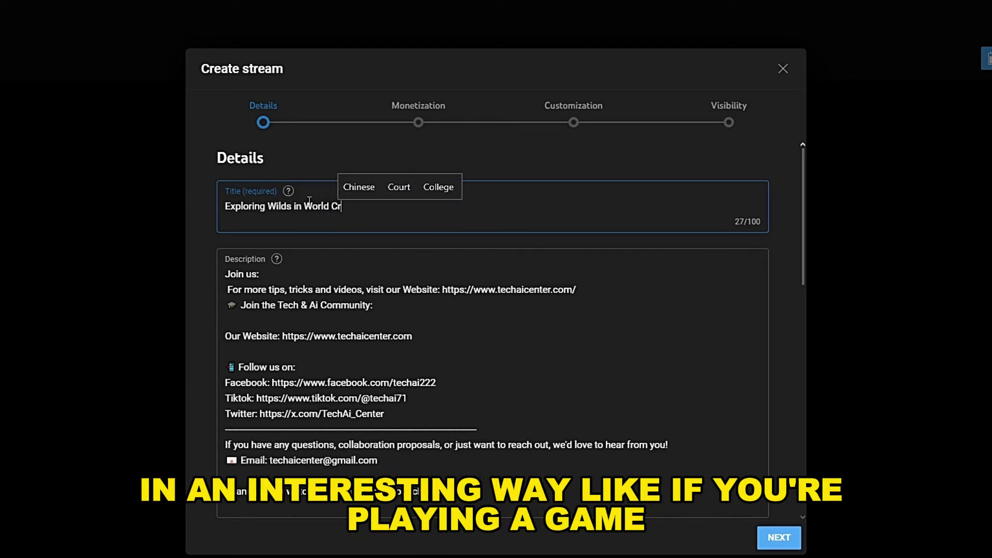
text(aft  )
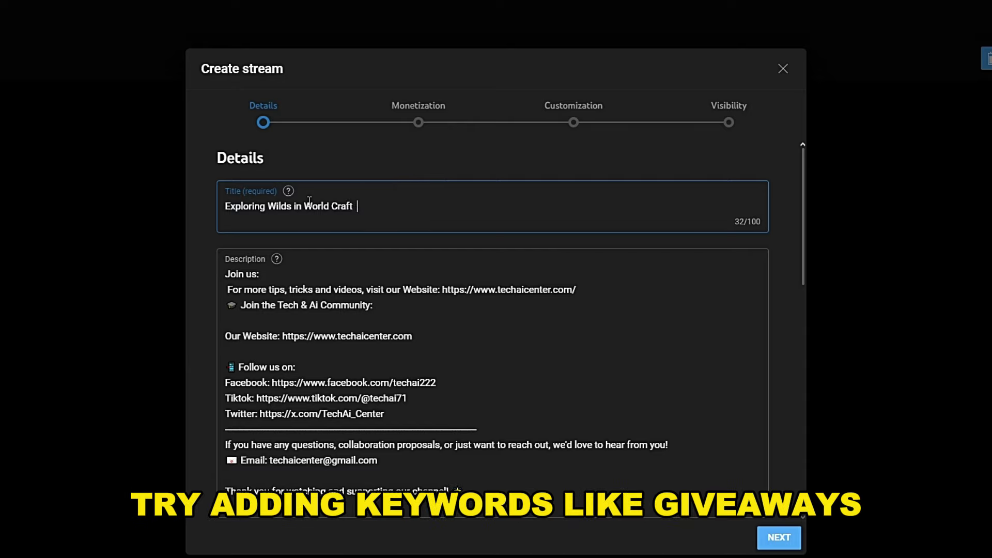
text(| Giveaway | World Craft Update!)
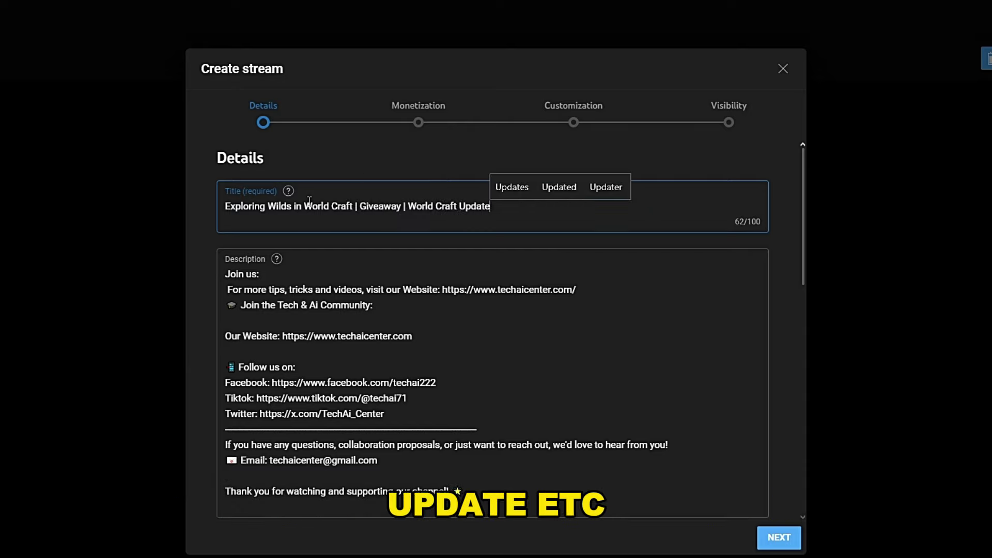
text(!)
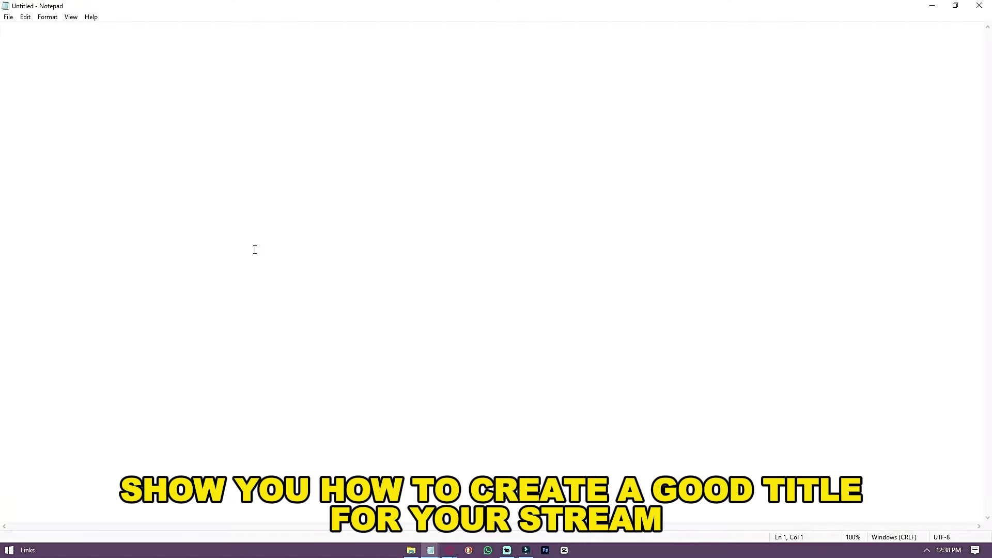
text(Wandring in)
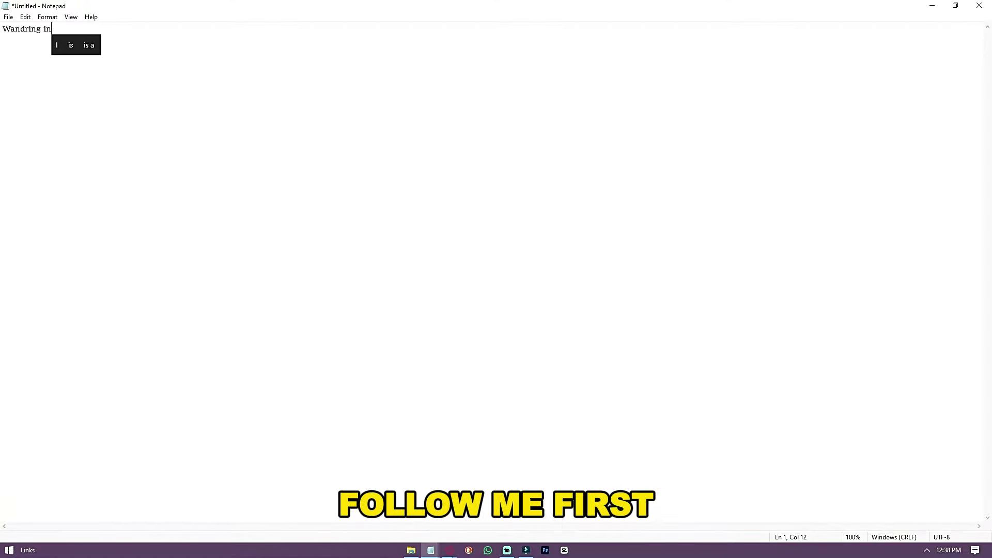
text( a)
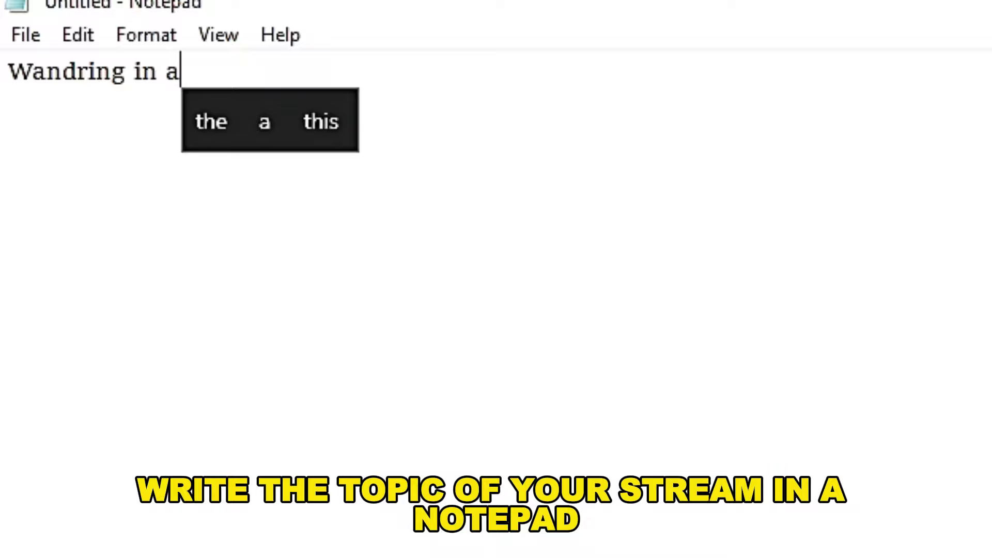
text(n)
key(BackSpace)
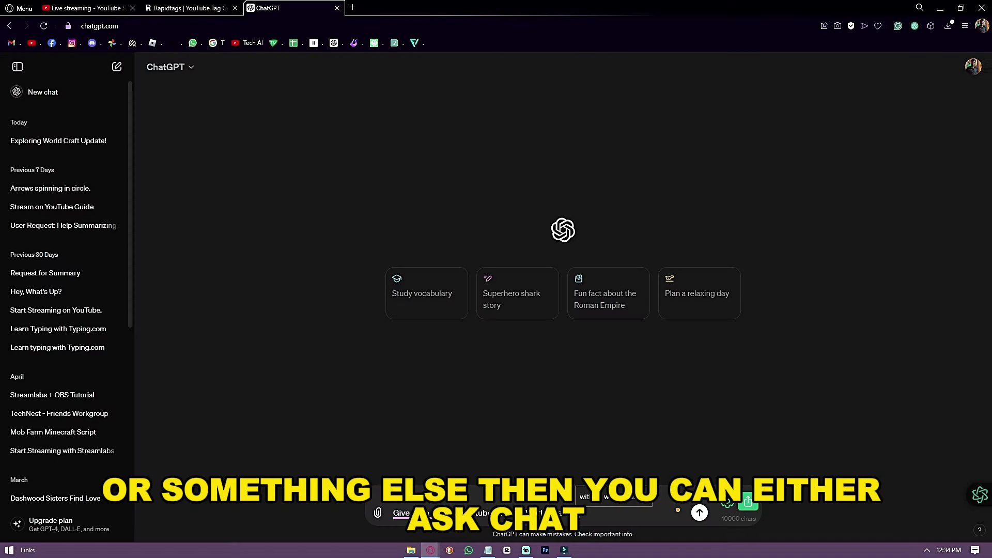
text(andring")
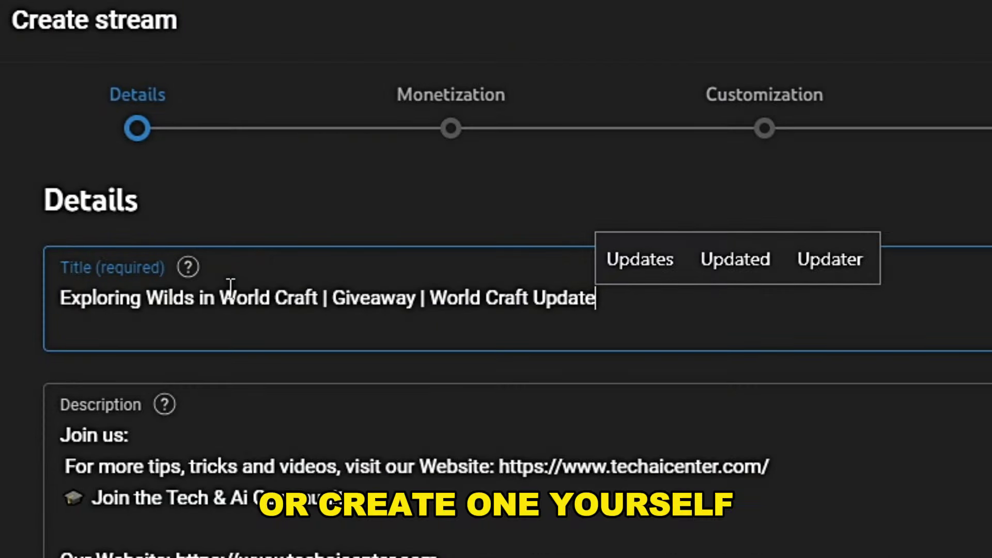
text(!!)
text(s)
text(ire)
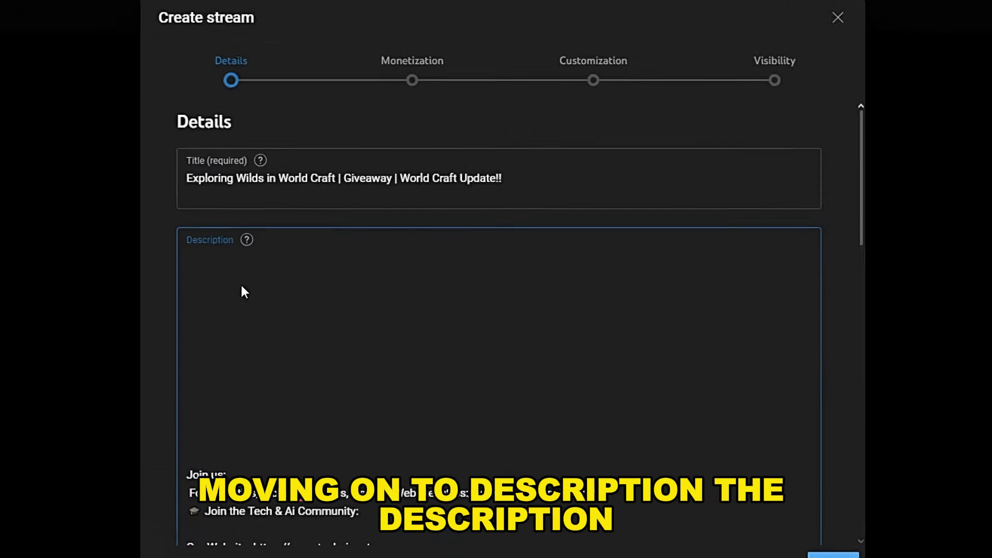
Step: Replace the description with 'Today we will be exploring wilds in the game'
click(256, 295)
text(Today we)
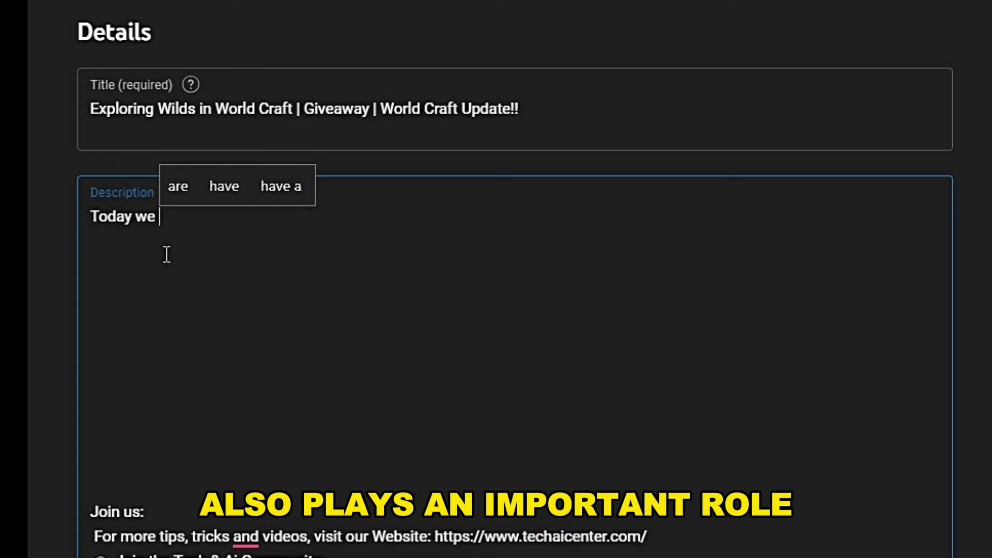
key(ctrl+a)
key(BackSpace)
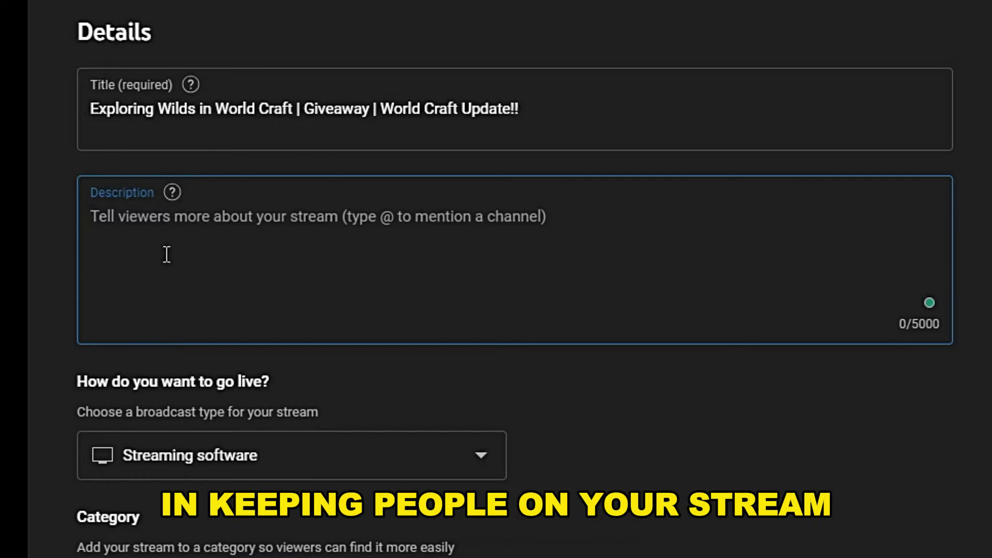
text(Today we will be a)
key(BackSpace)
text(explori)
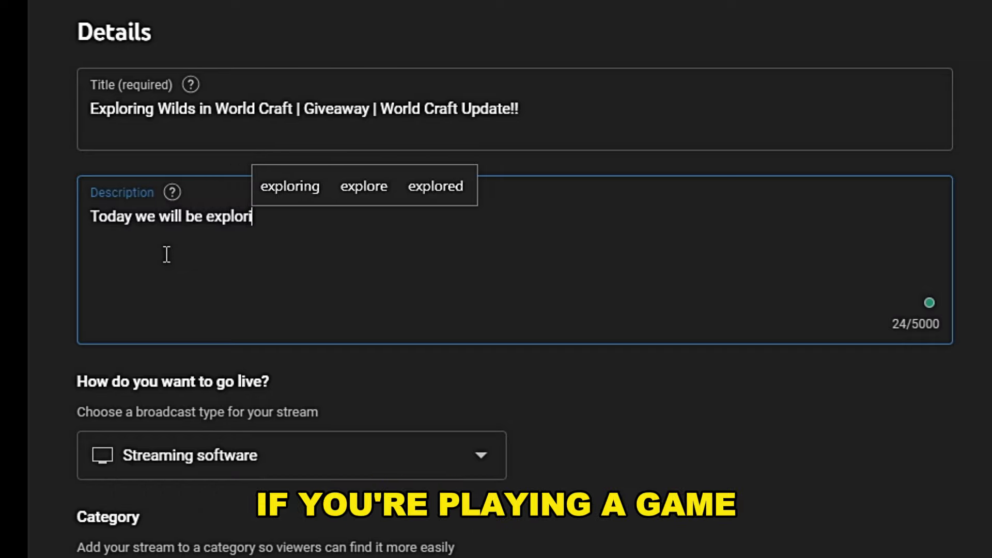
text(ng wilds in)
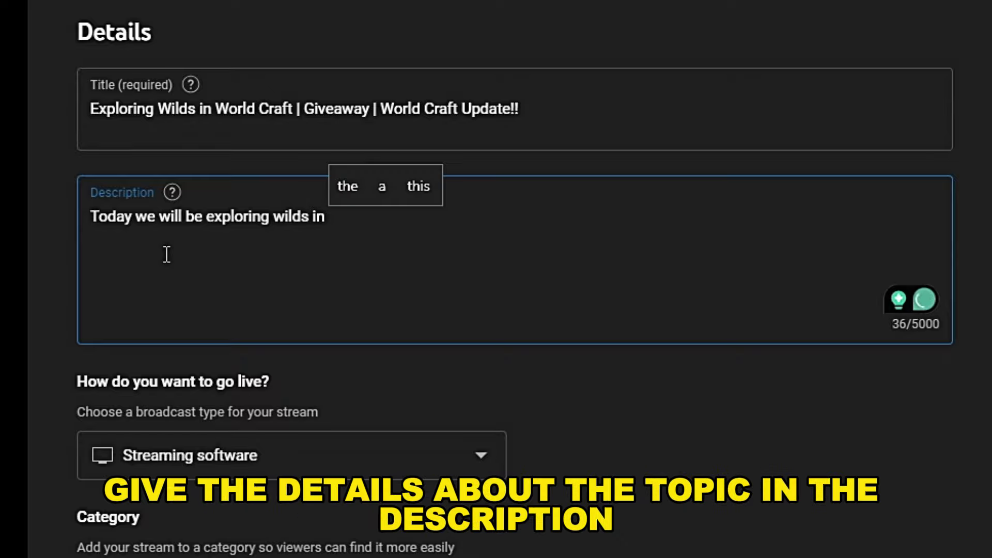
text( the game)
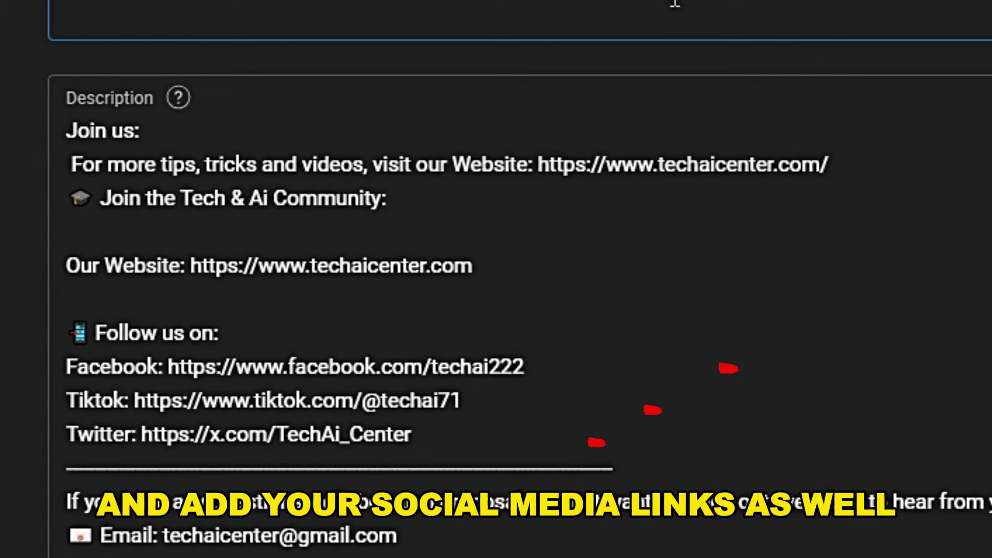
Step: Add a blank line above 'Join us:' and begin a ChatGPT prompt about 'a youtube live stream'
click(137, 164)
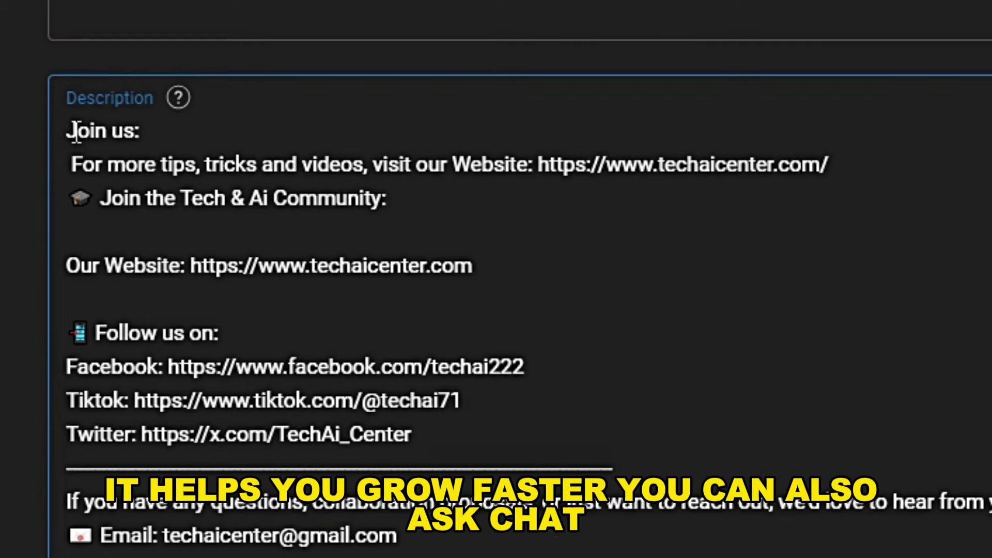
key(Return)
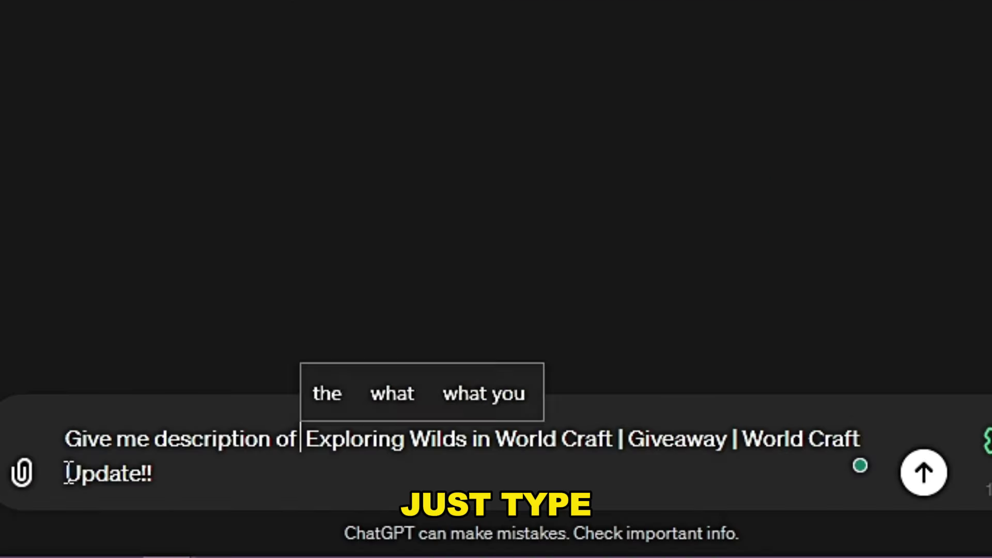
text(a youtube live )
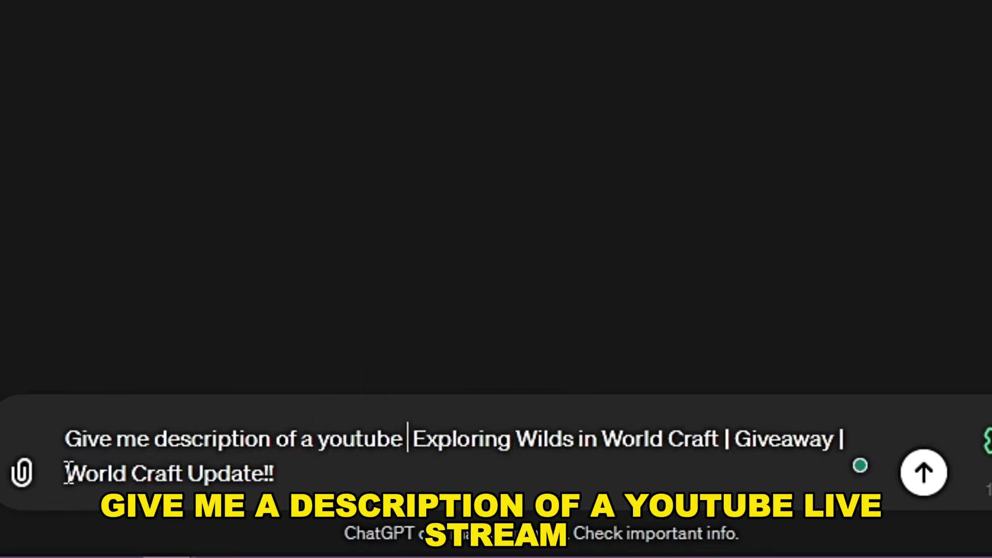
text(stream {)
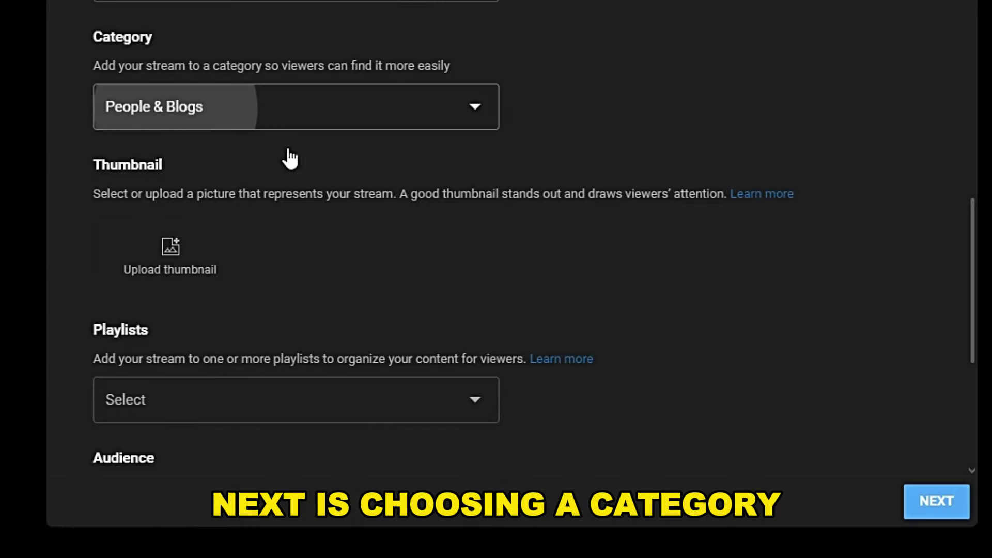
Step: Pick Gaming as the stream category and enter 'World' in the Game title field
click(282, 107)
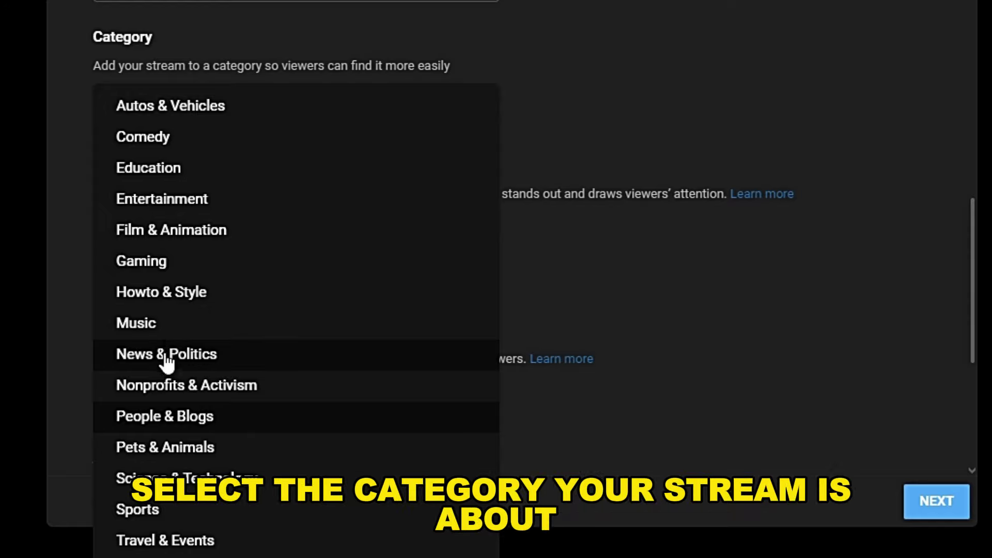
click(182, 267)
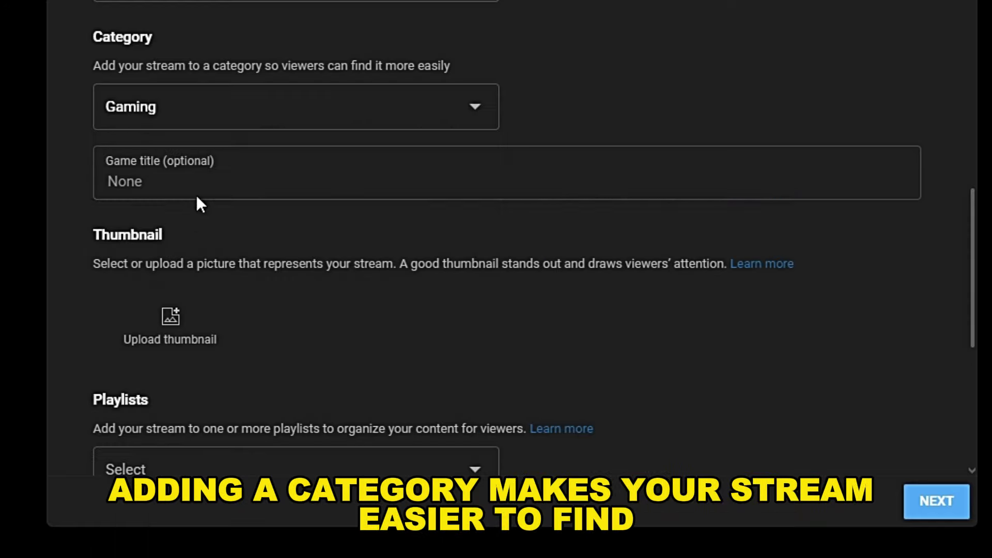
click(199, 107)
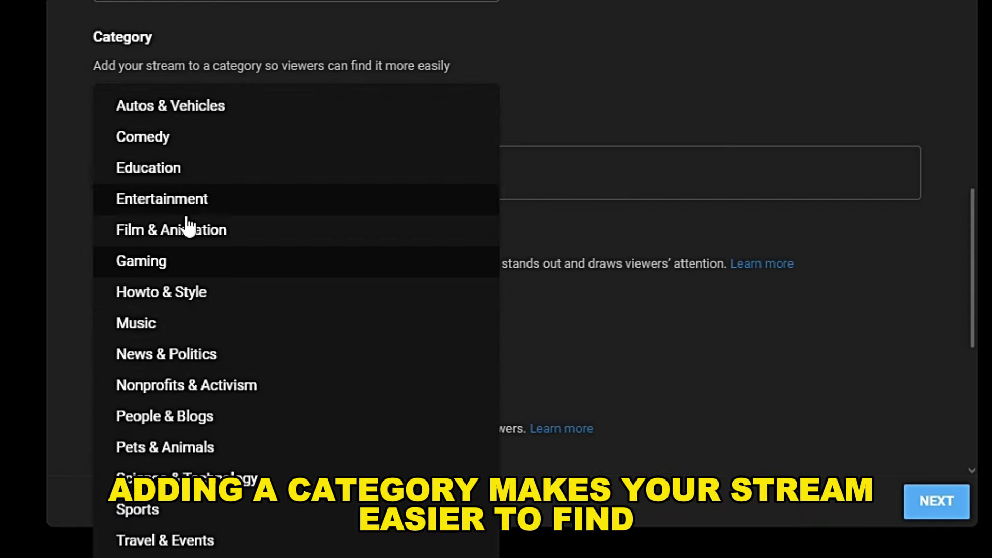
click(705, 63)
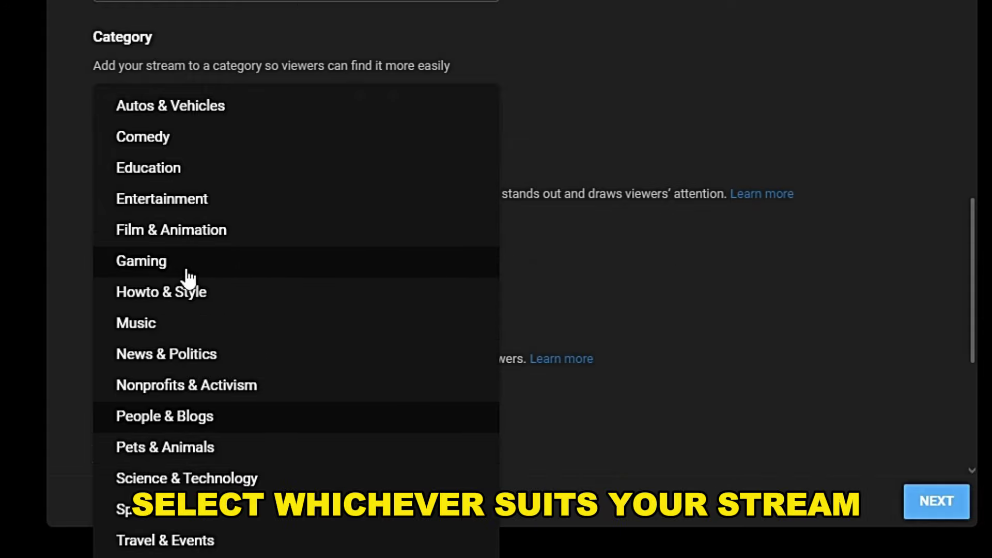
key(Escape)
click(263, 93)
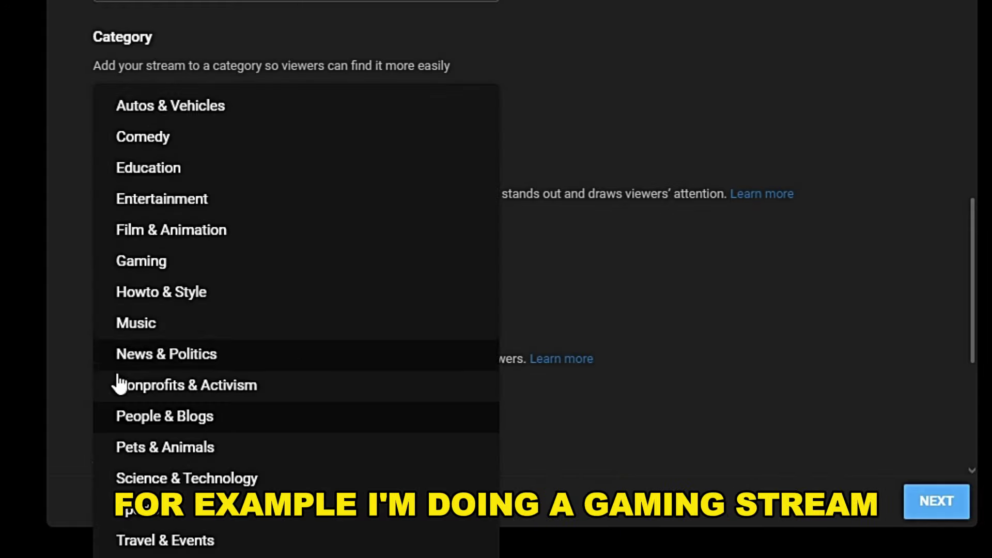
click(217, 261)
click(343, 178)
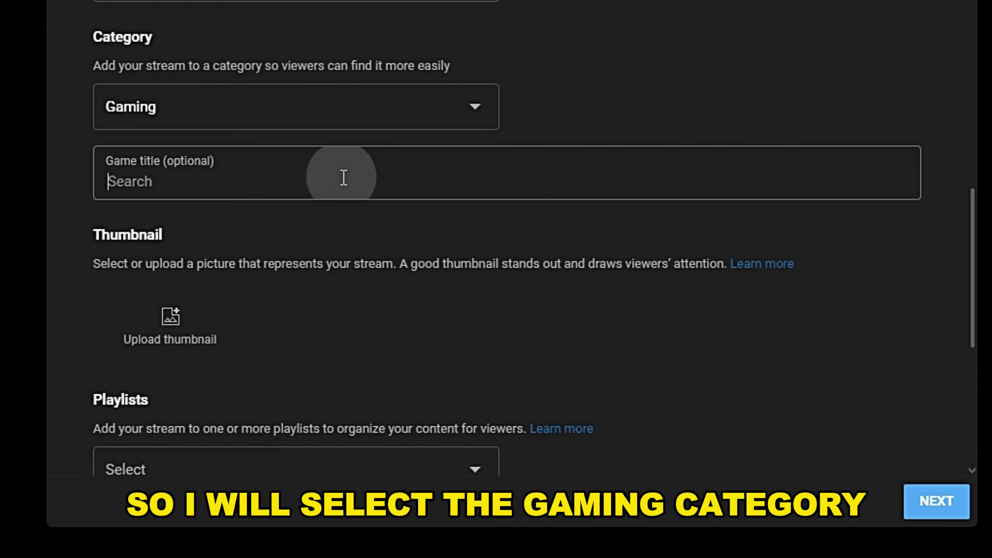
text(World)
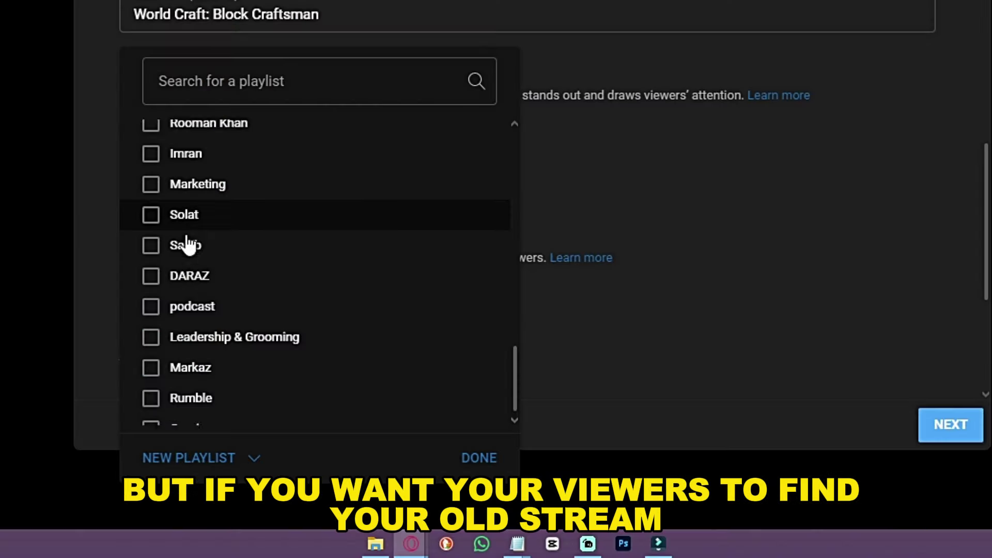
Step: Create a new playlist titled 'World Craft' for the stream and browse the playlist list
scroll(186, 243, up, 10)
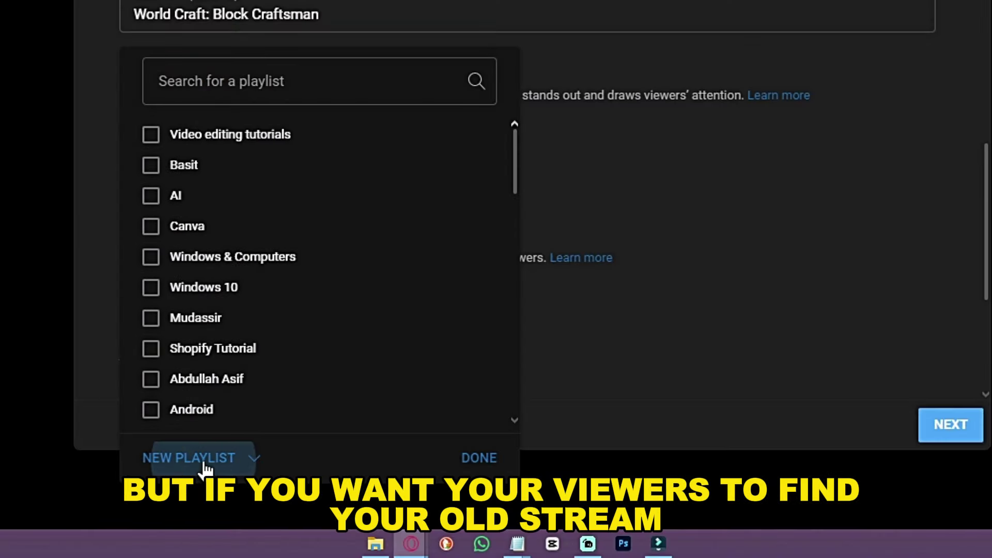
click(206, 457)
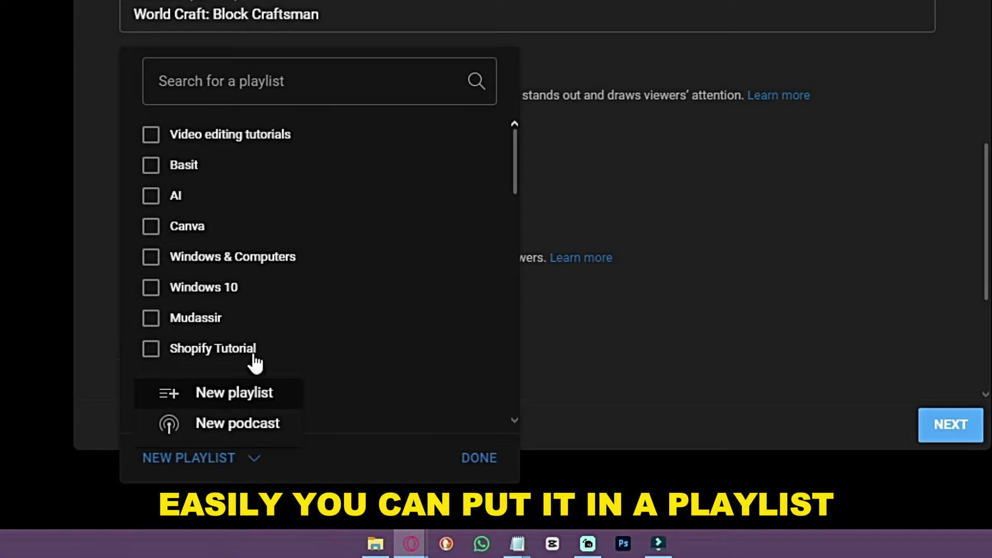
click(243, 393)
click(288, 145)
text(W)
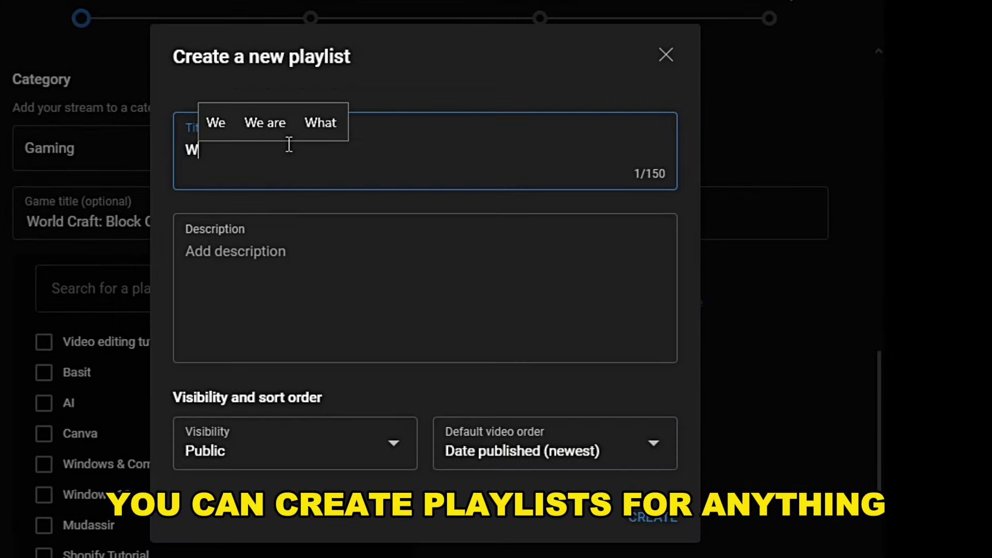
text(orld Craft)
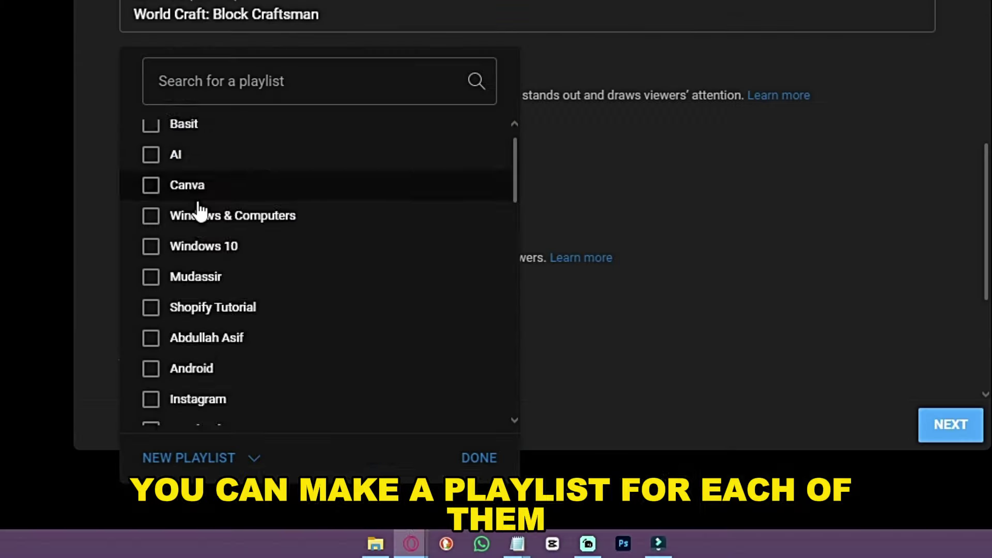
scroll(200, 210, down, 5)
scroll(210, 264, up, 5)
scroll(210, 255, down, 7)
scroll(194, 188, down, 3)
scroll(191, 186, up, 10)
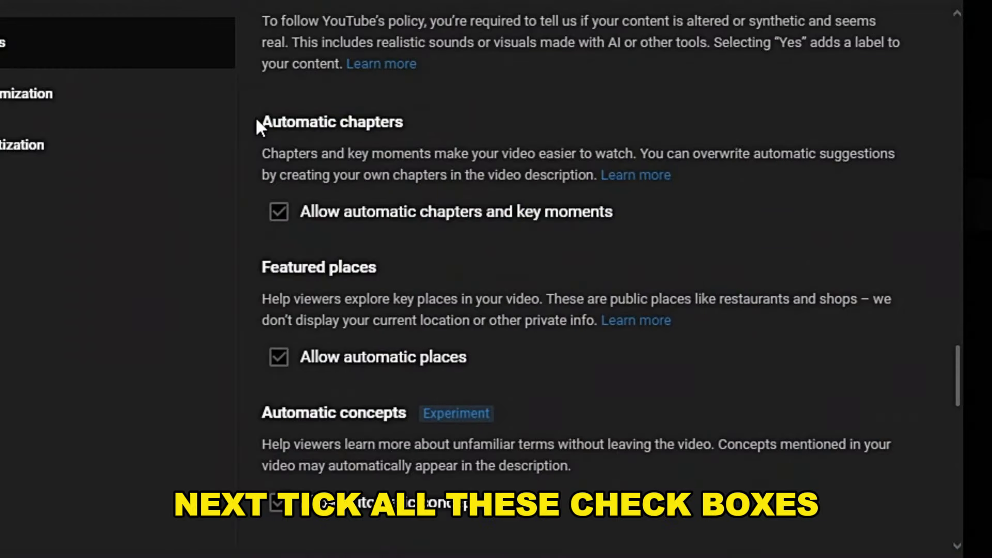
Step: Load the Rapidtags tag generator page at rapidtags.io/generator in a new tab
drag(255, 116, 691, 463)
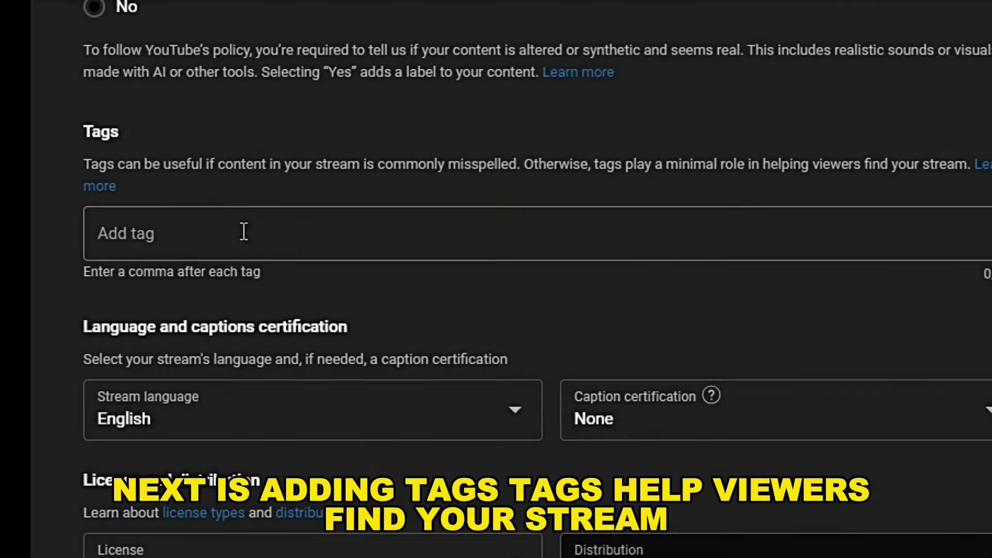
click(358, 280)
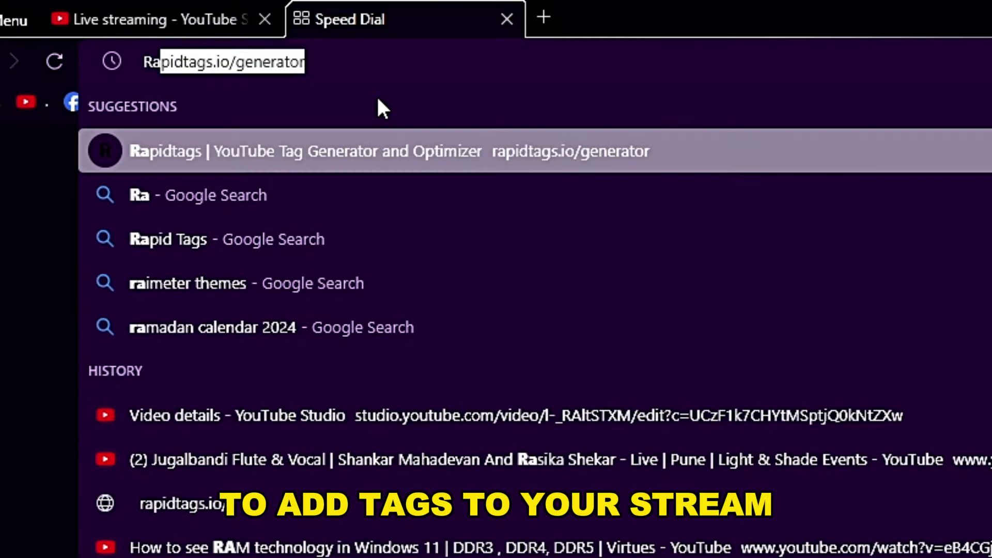
key(Return)
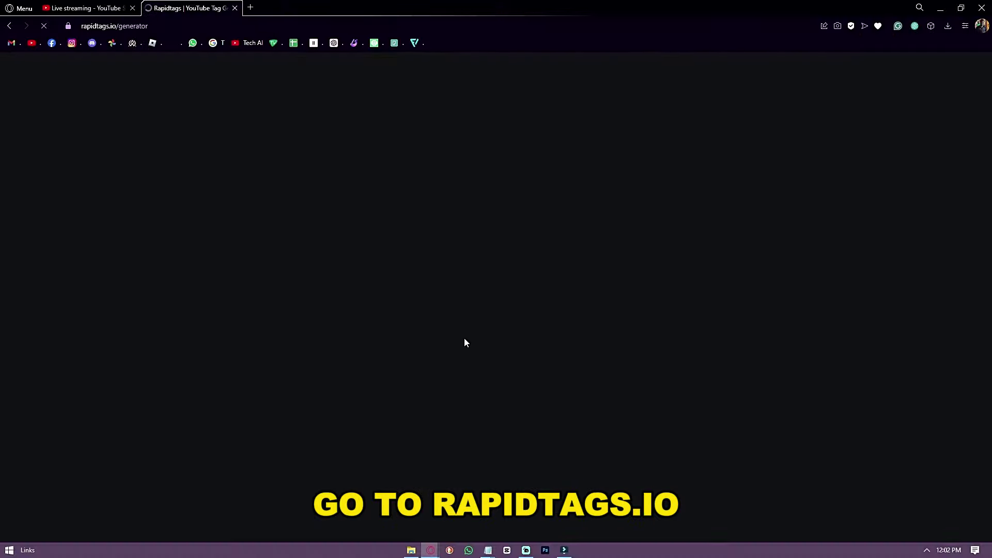
Step: Generate tags from 'Exploring Wilds in World Craft | Giveaway | World Craft Update!!', copy them, and paste them into Tags
click(387, 187)
text(Exploring Wilds in World Craft | Giveaway | World Craft Update!!)
key(Escape)
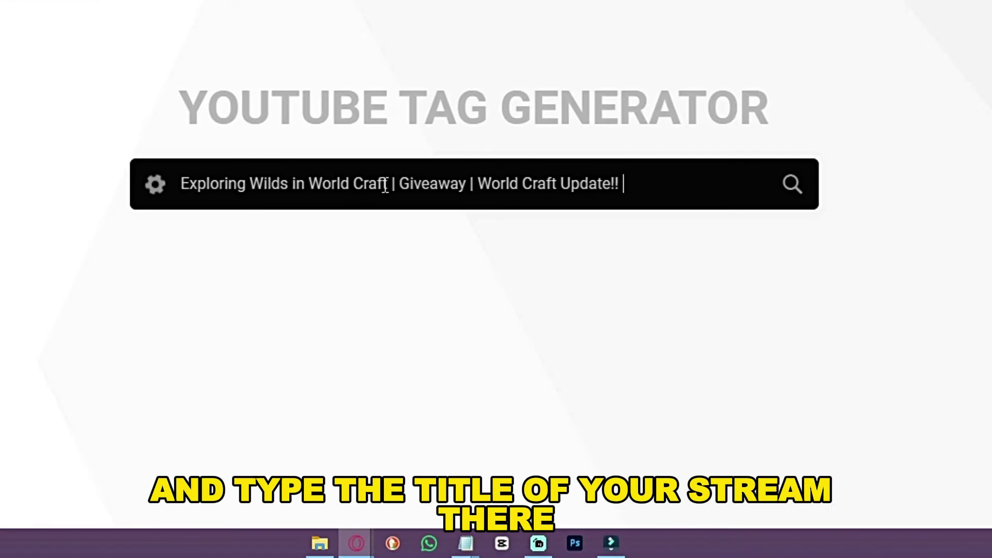
key(Return)
scroll(302, 71, down, 3)
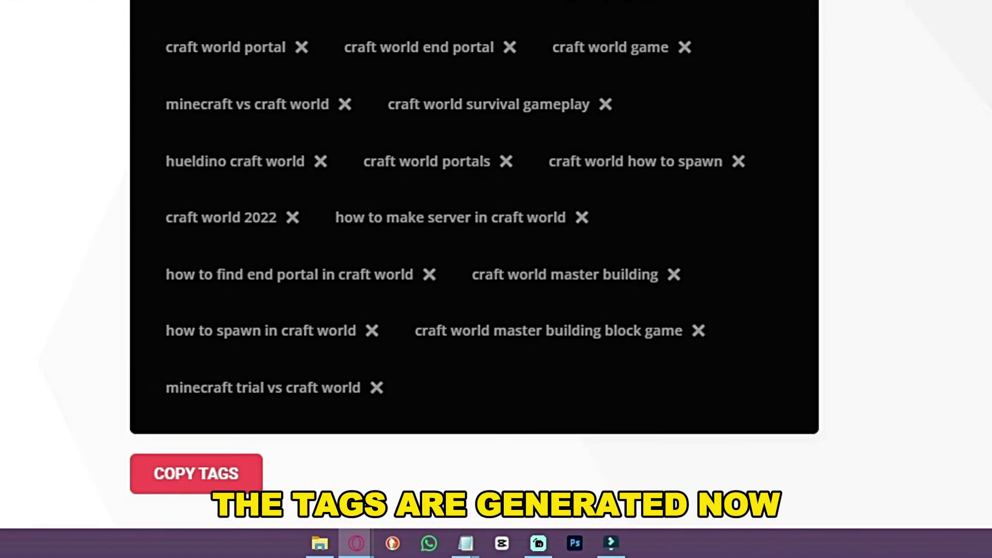
click(215, 474)
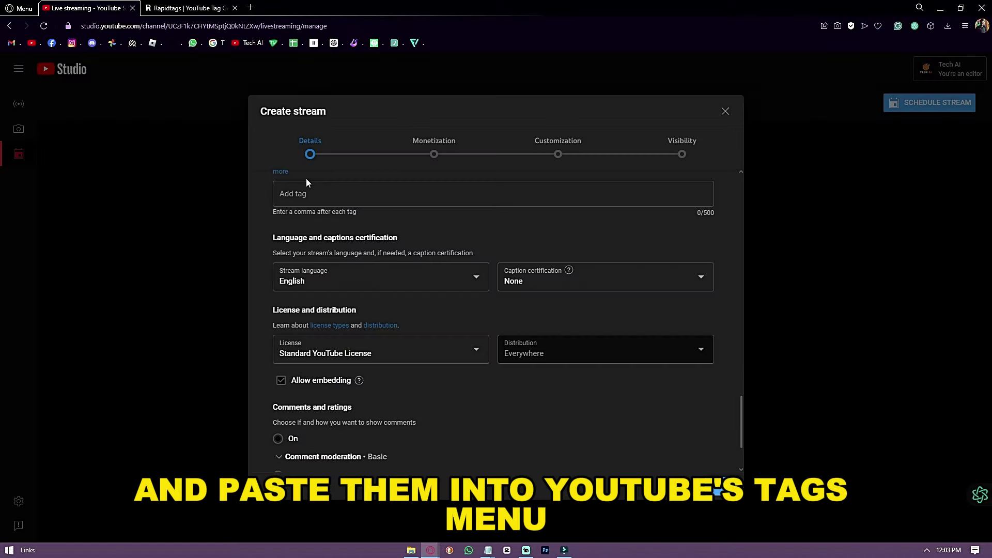
click(353, 199)
text(craft world,craft world survival,craft world gameplay,craft world portal,craft world end portal,craft world game,minecraft vs craft world,craft world survival gameplay,hueldino craft world,craft world portals,craft world how to spawn,craft world 2022,how to make server in craft world,how to find end portal in craft world,craft world master building,how to spawn in craft world,craft world master building block game,minecraft trial vs craft world)
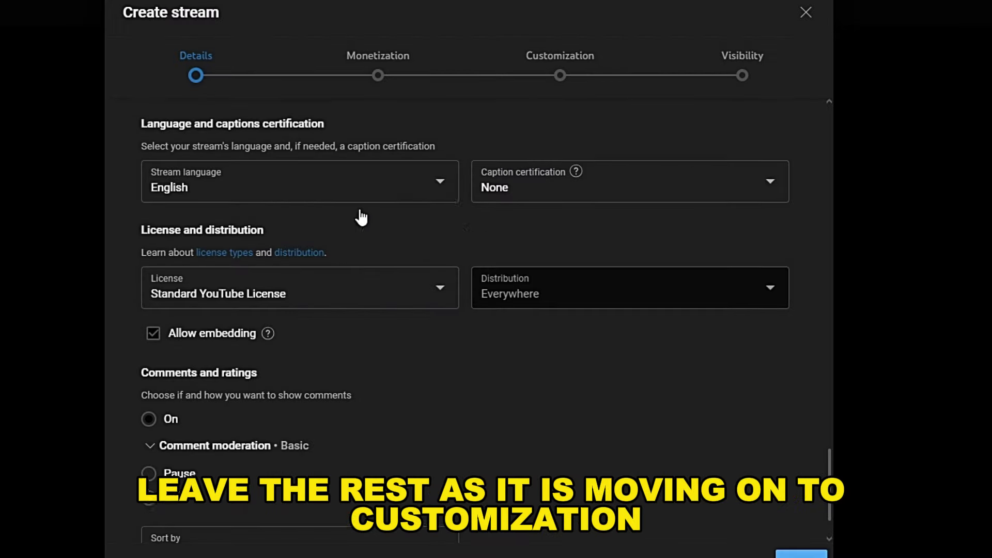
Step: Turn on live chat replay in the Customization step
scroll(352, 215, down, 2)
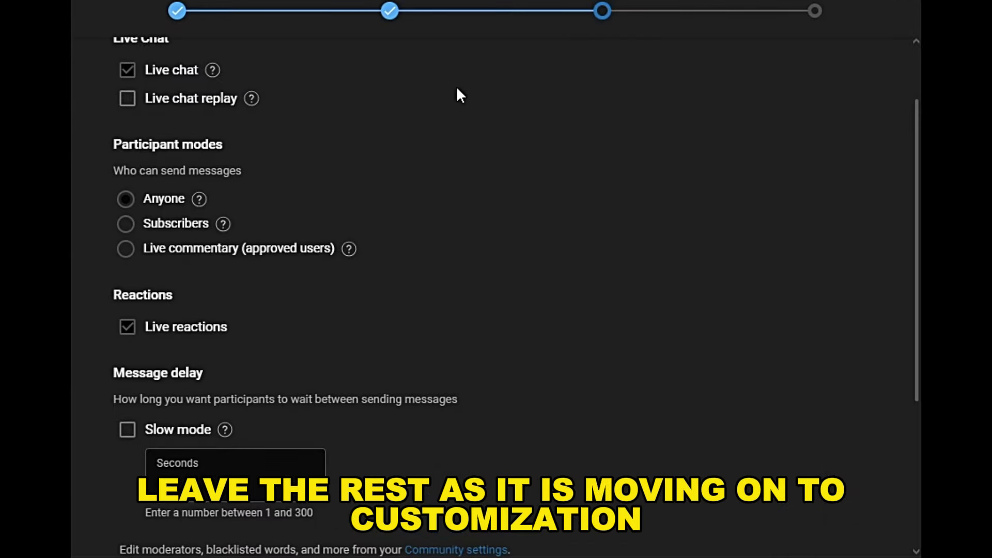
scroll(172, 119, up, 2)
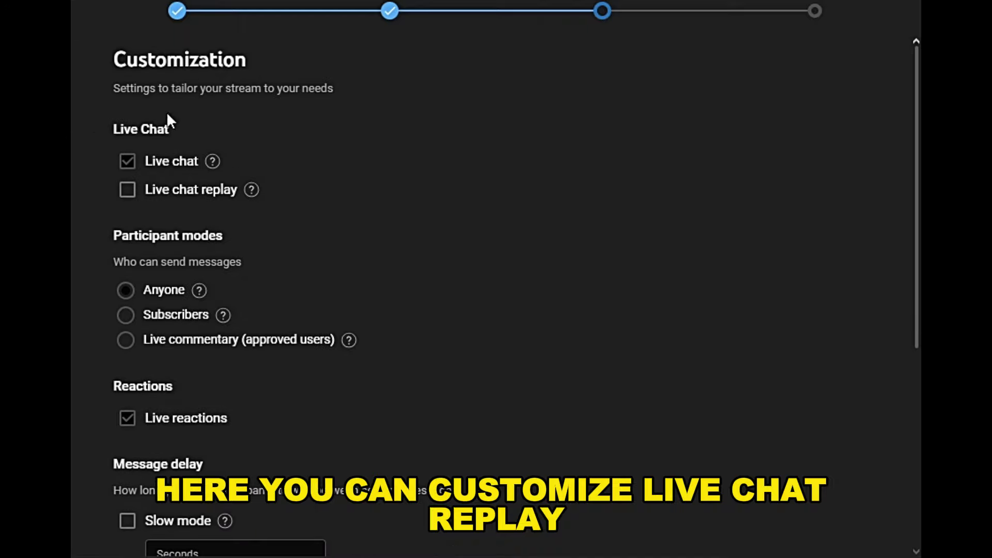
mouse_move(207, 164)
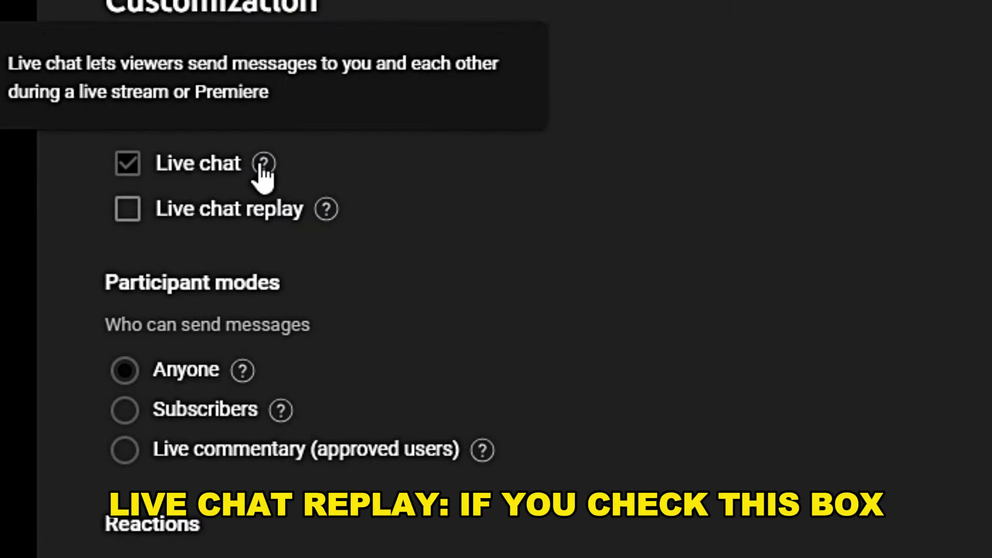
click(139, 214)
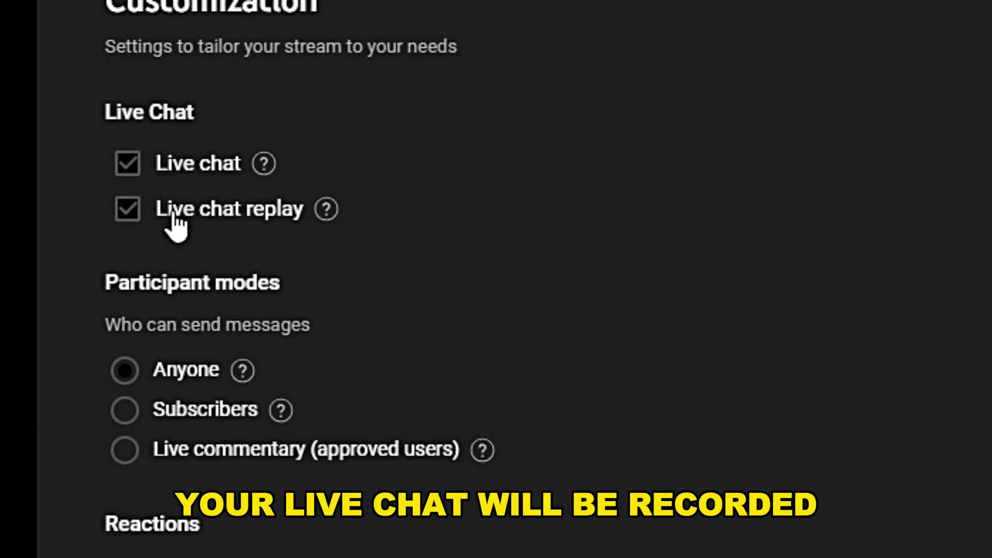
Step: Restrict live chat to Subscribers only, with a minimum subscribe time
mouse_move(326, 208)
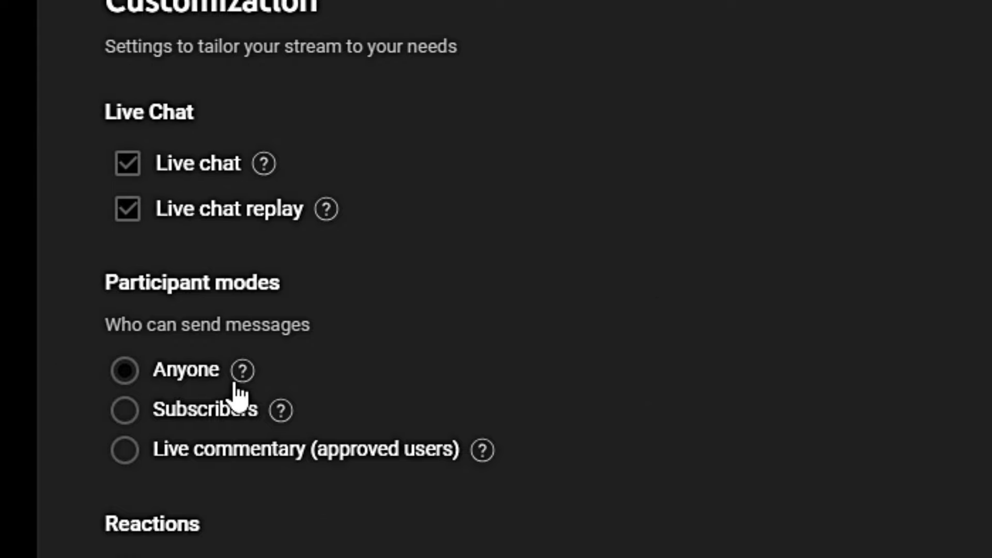
mouse_move(235, 385)
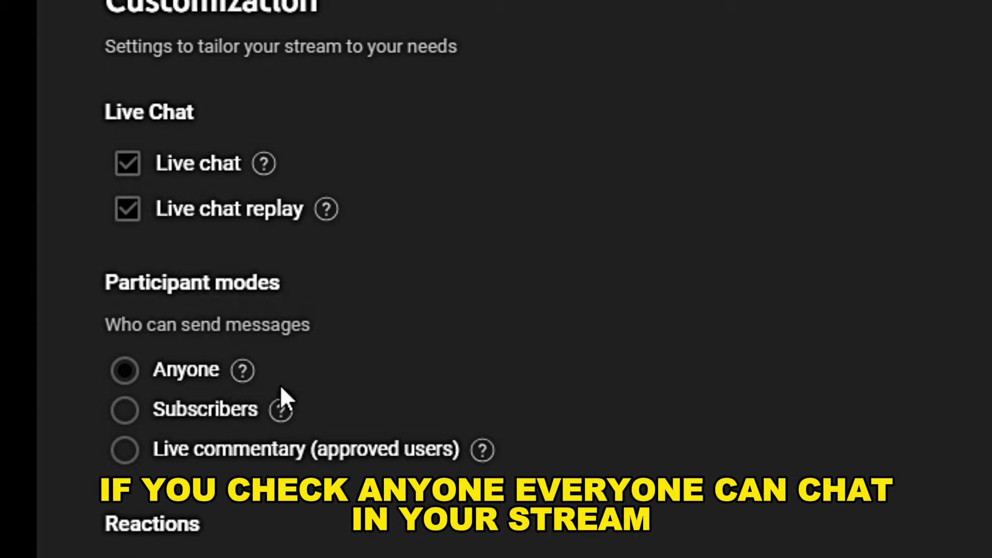
click(128, 411)
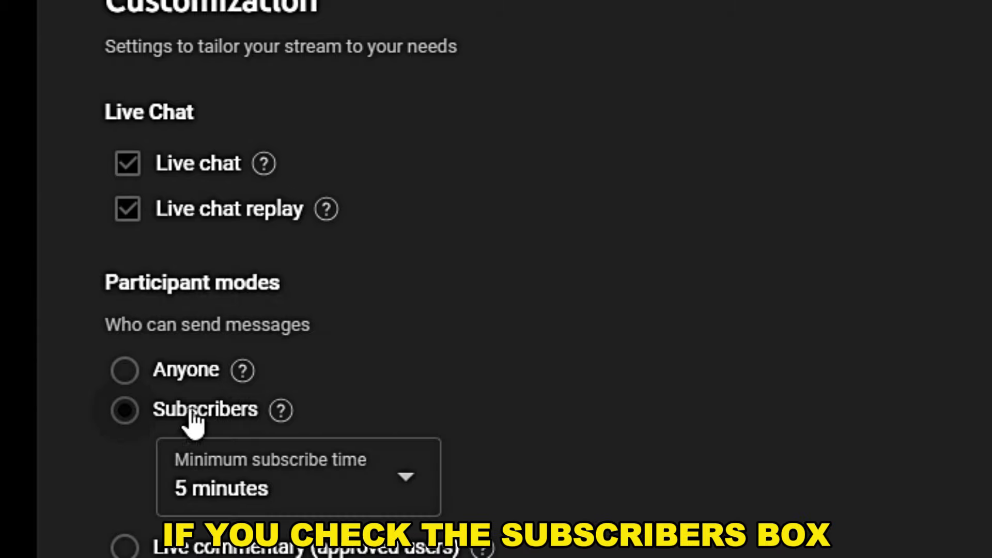
mouse_move(274, 413)
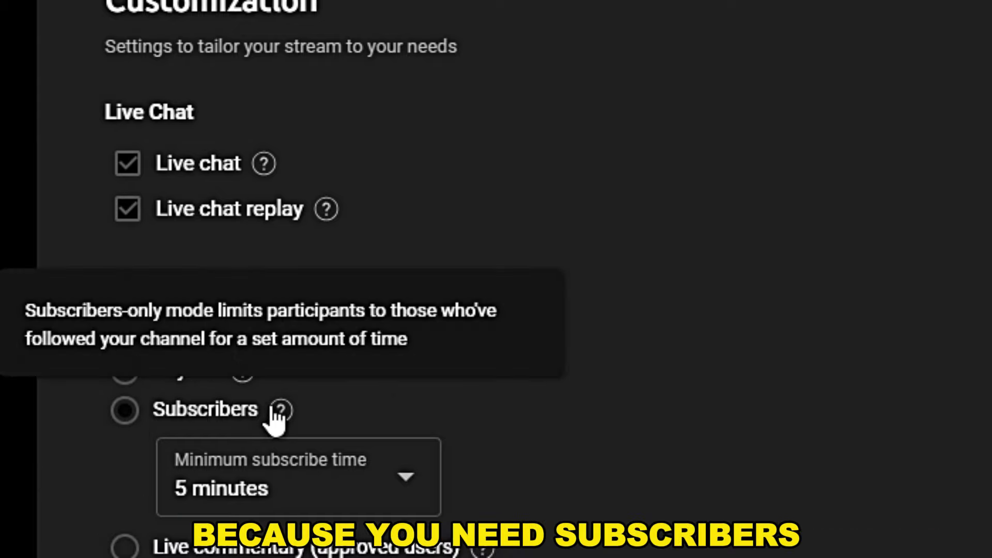
click(334, 491)
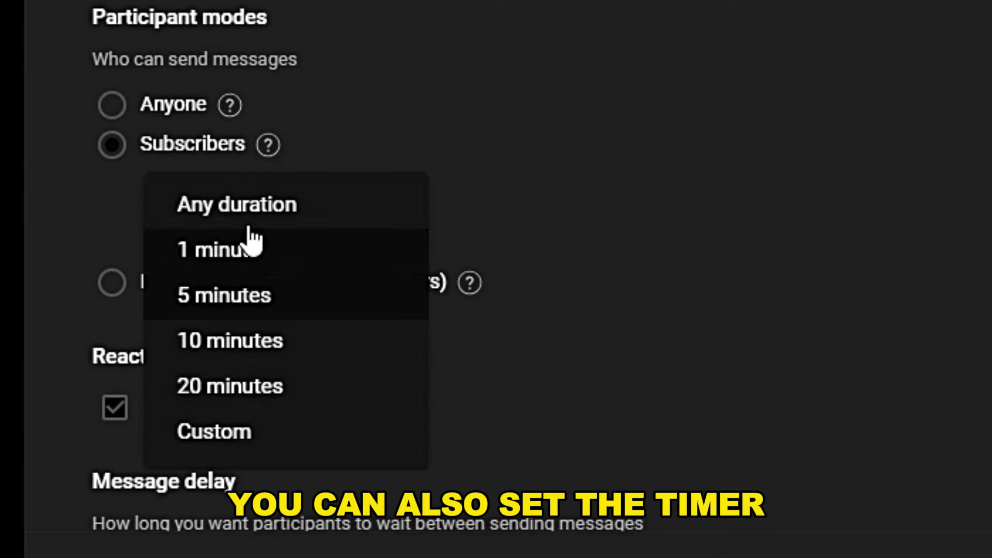
Step: Set the minimum subscribe time to Any duration and limit chat to approved users
drag(255, 340, 253, 395)
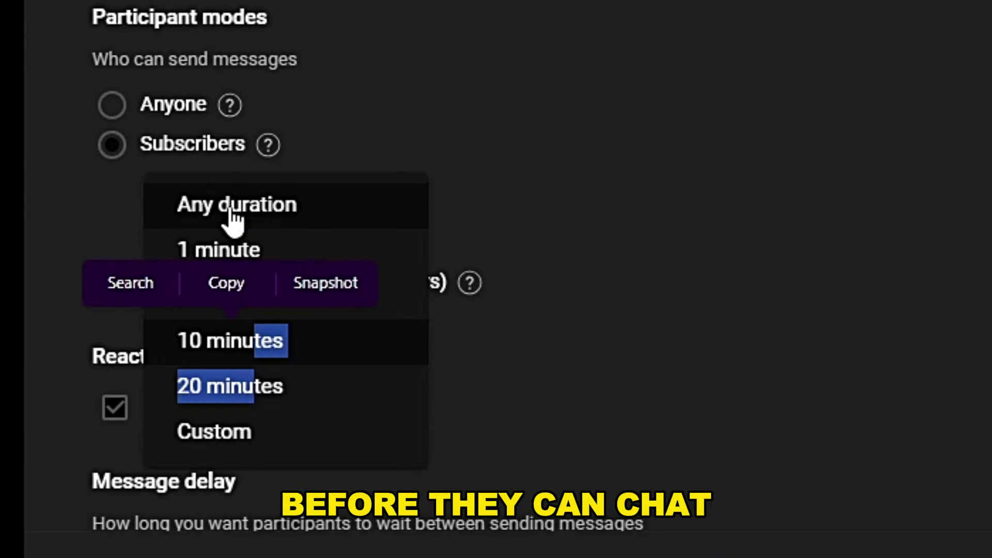
click(543, 107)
click(112, 282)
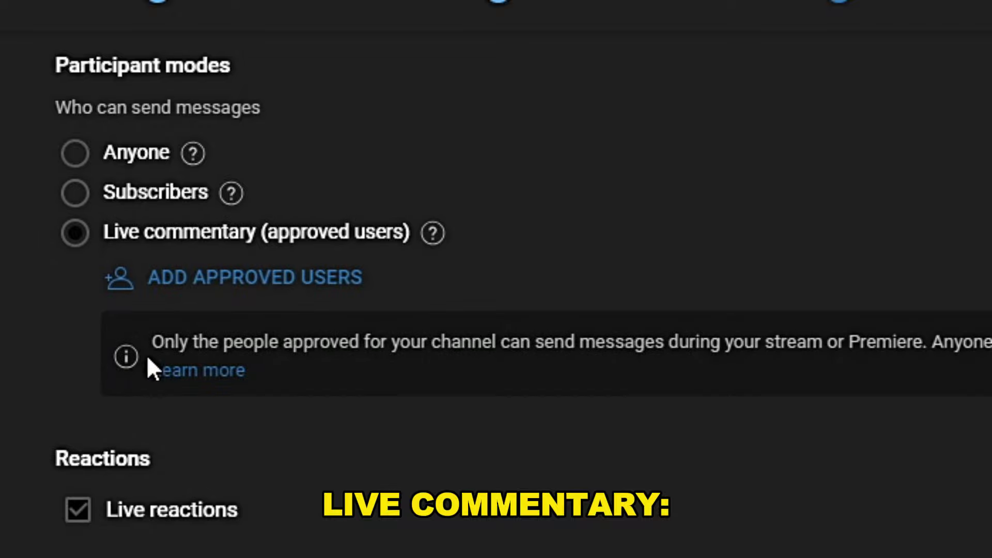
mouse_move(432, 231)
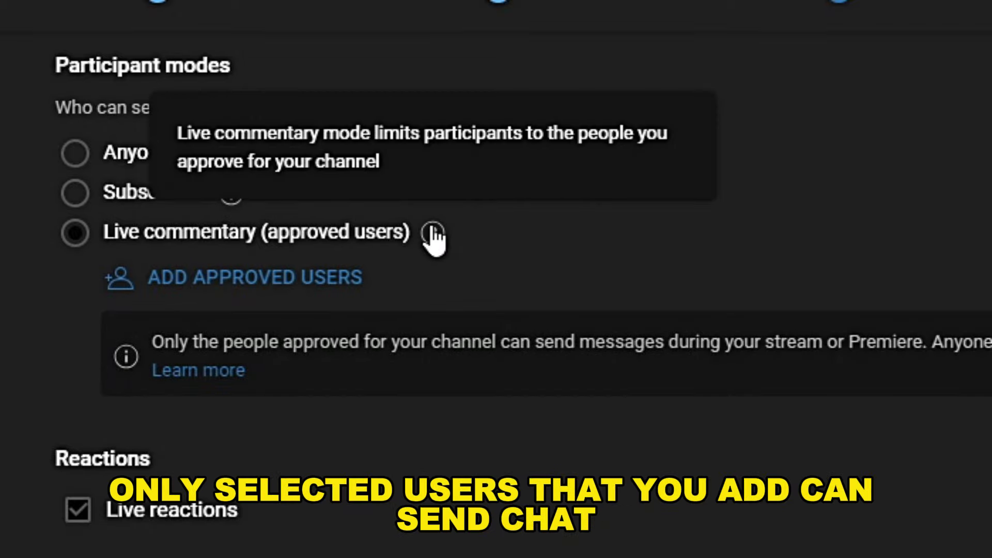
click(222, 290)
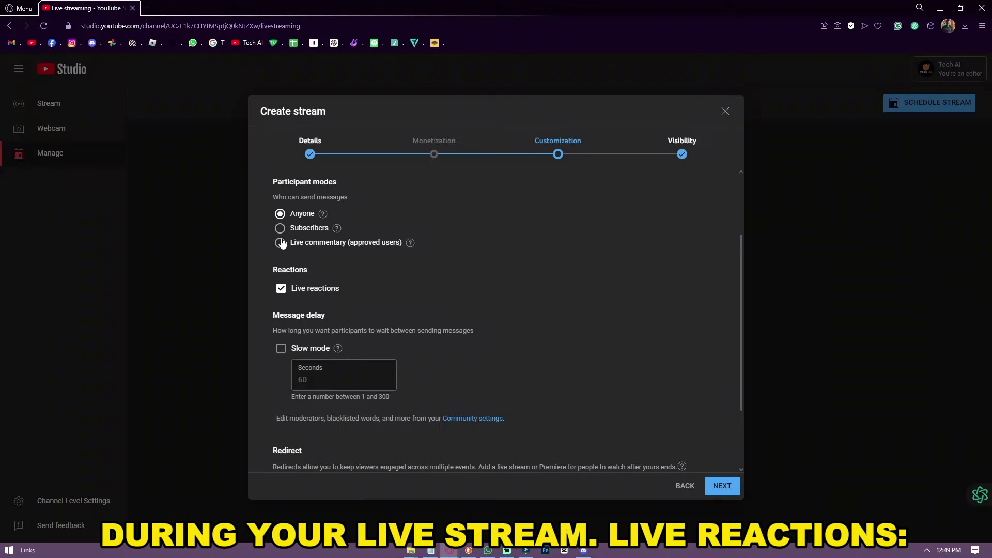
drag(340, 289, 268, 288)
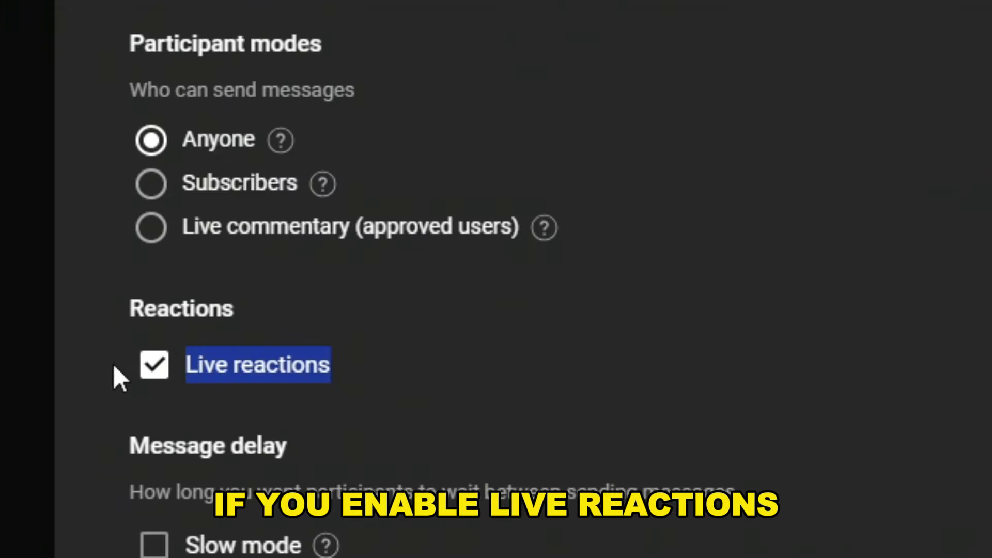
click(265, 269)
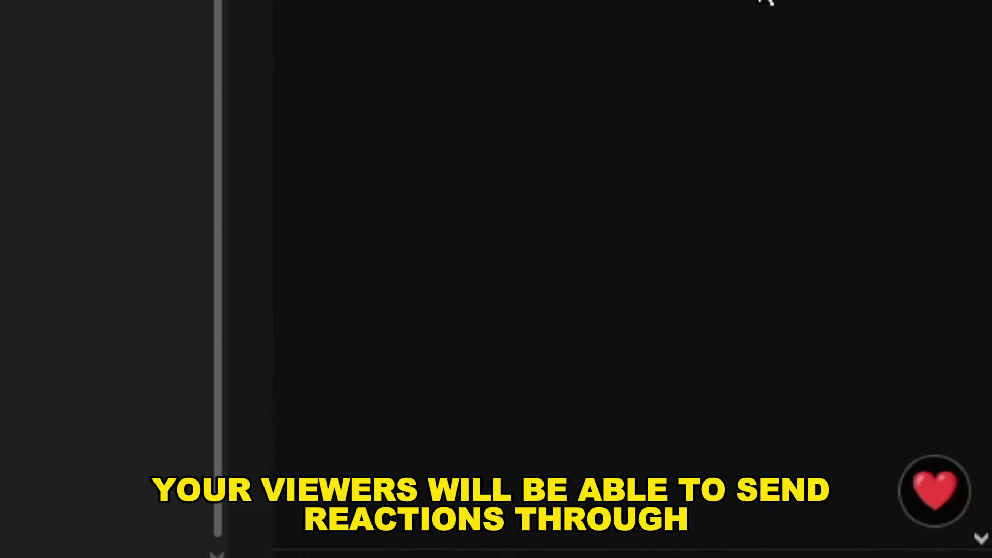
Step: Turn on chat slow mode with a 300-second delay
mouse_move(919, 481)
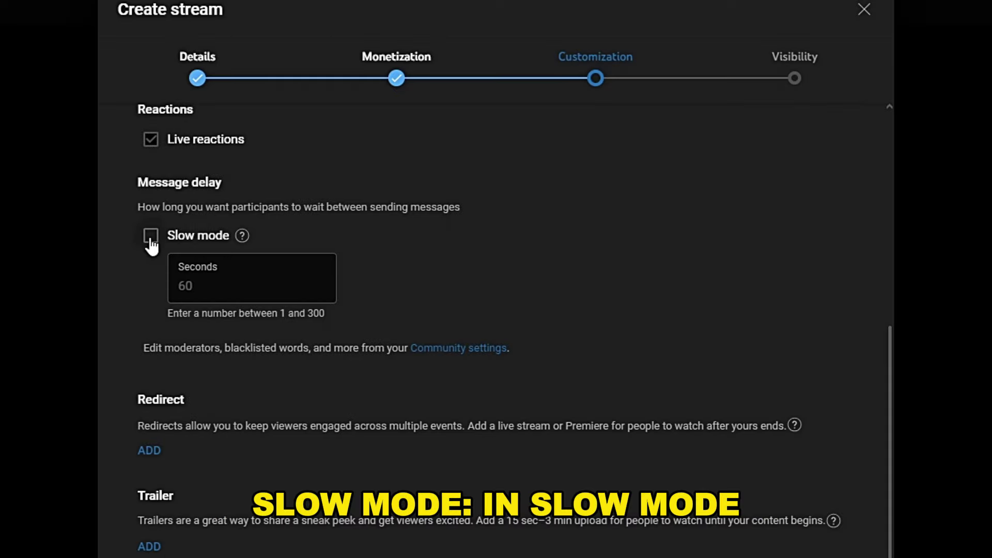
click(151, 239)
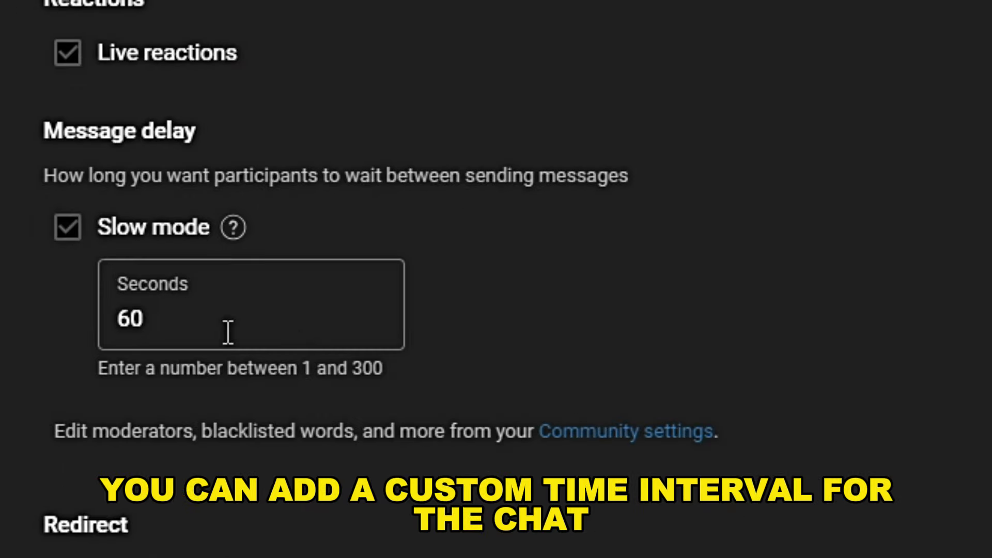
double_click(228, 332)
text(300)
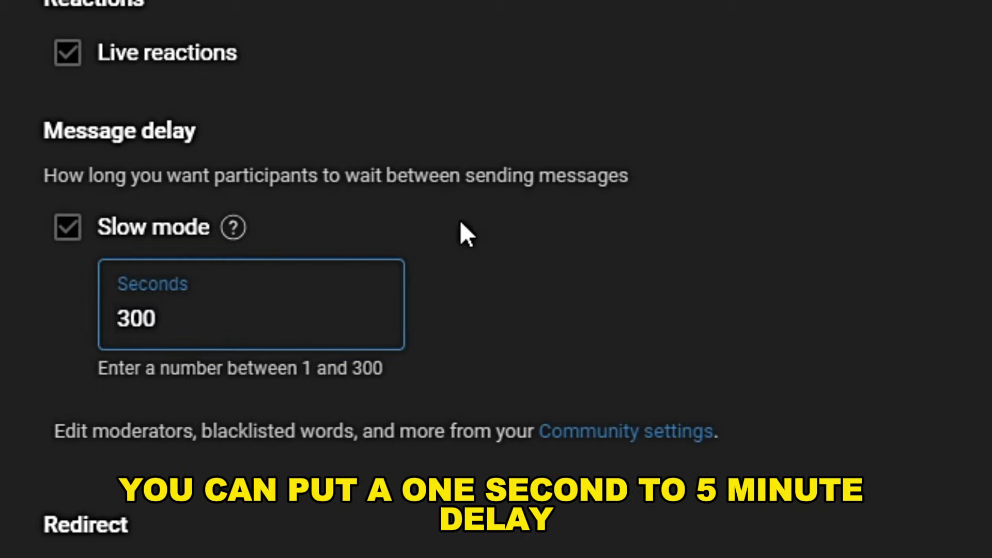
click(538, 305)
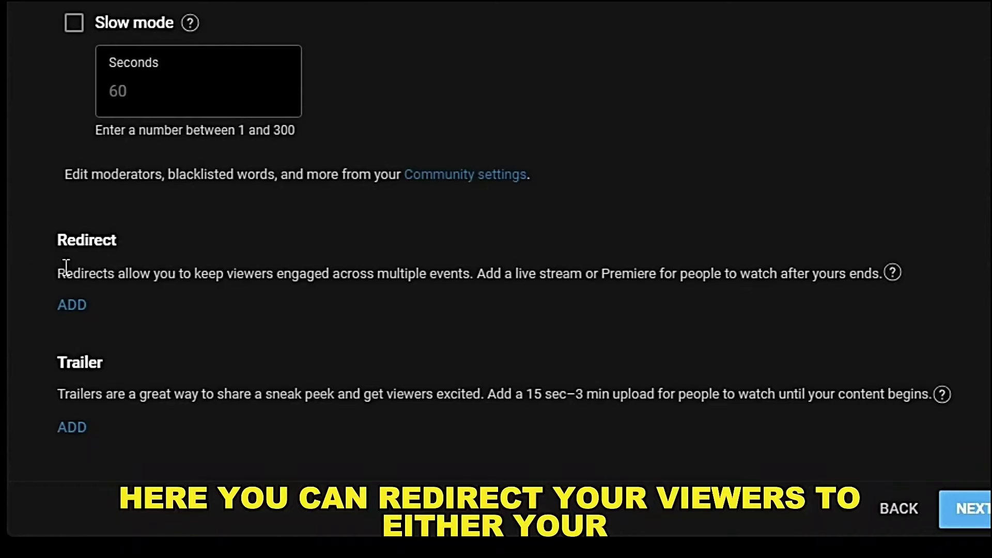
Step: Read through the Redirect and Trailer option descriptions
drag(67, 266, 789, 322)
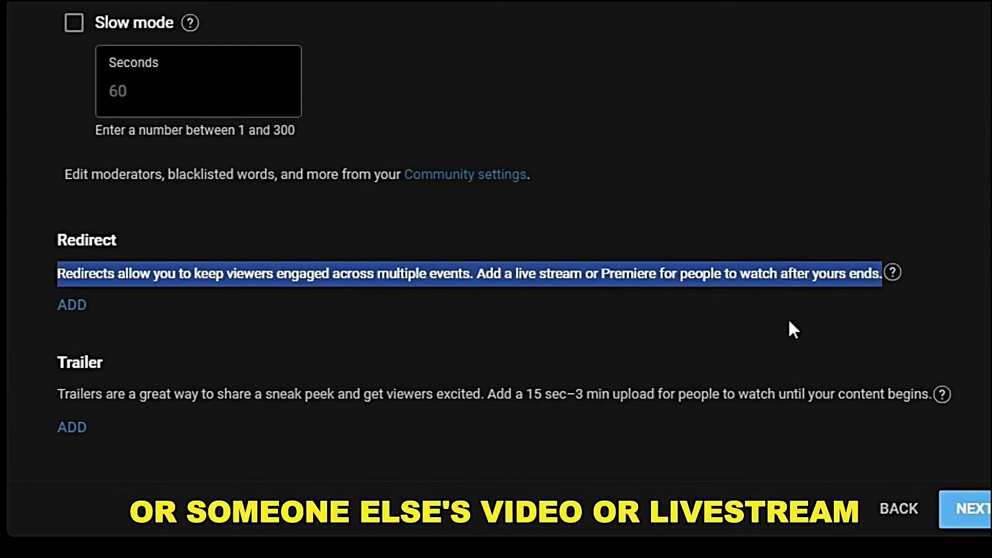
click(837, 323)
mouse_move(886, 275)
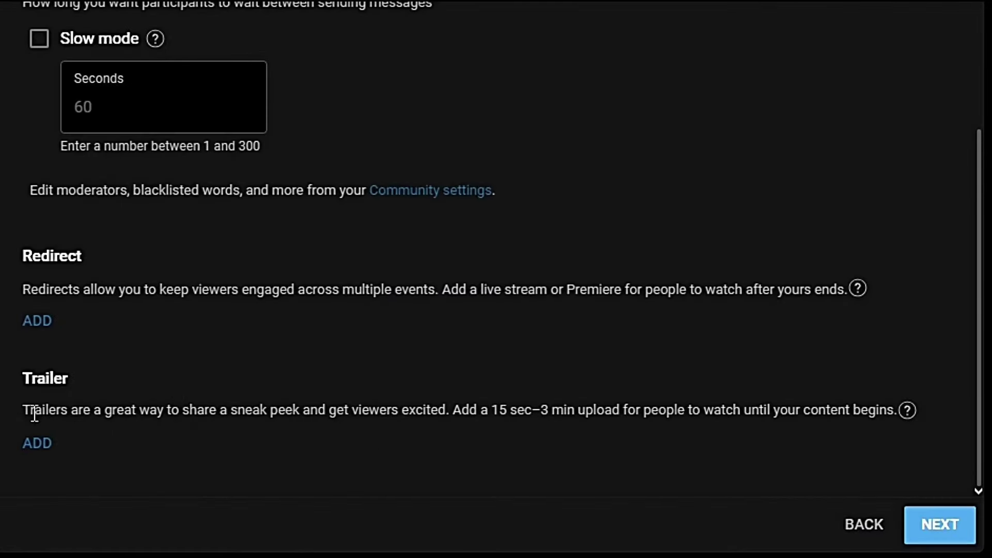
drag(183, 454, 324, 457)
drag(251, 417, 899, 411)
click(861, 377)
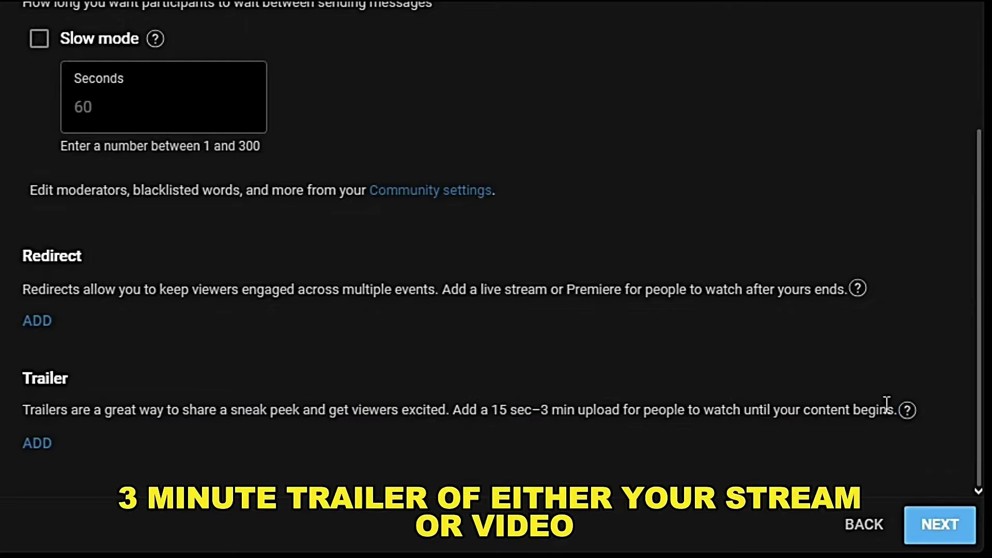
mouse_move(906, 412)
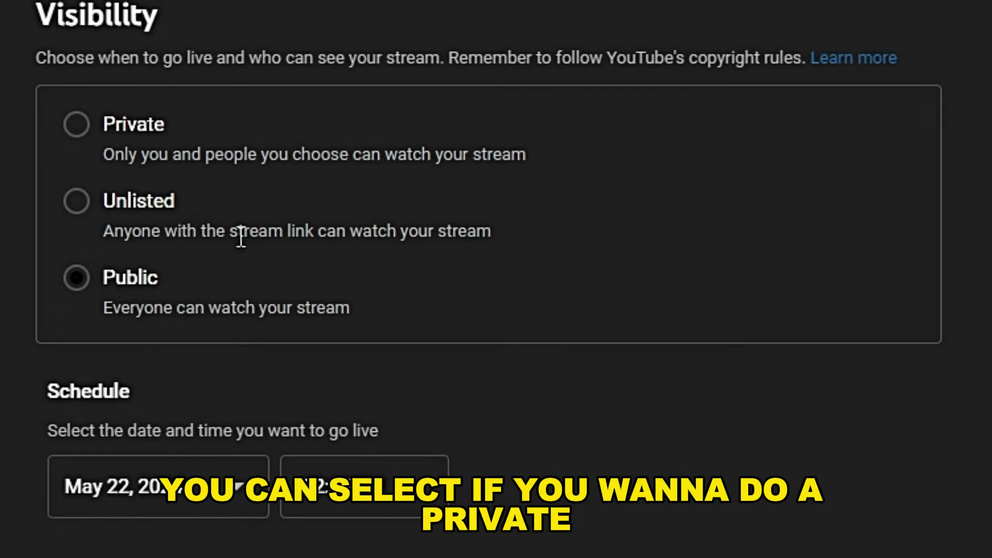
click(77, 204)
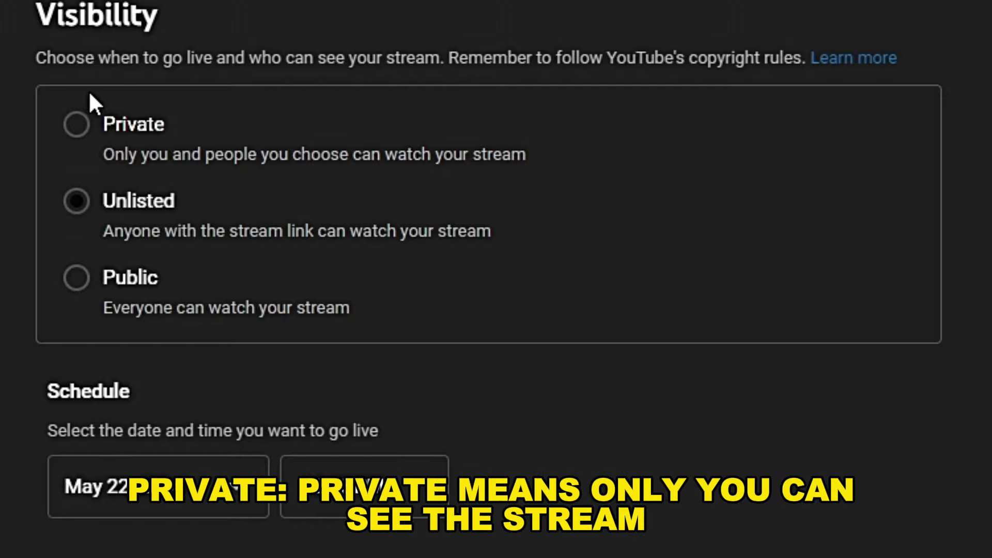
click(77, 135)
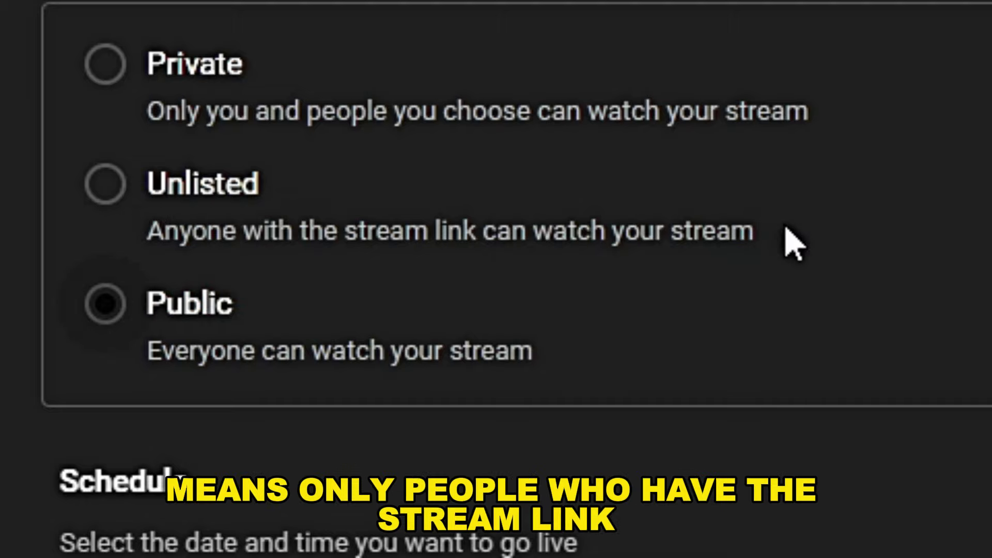
click(99, 191)
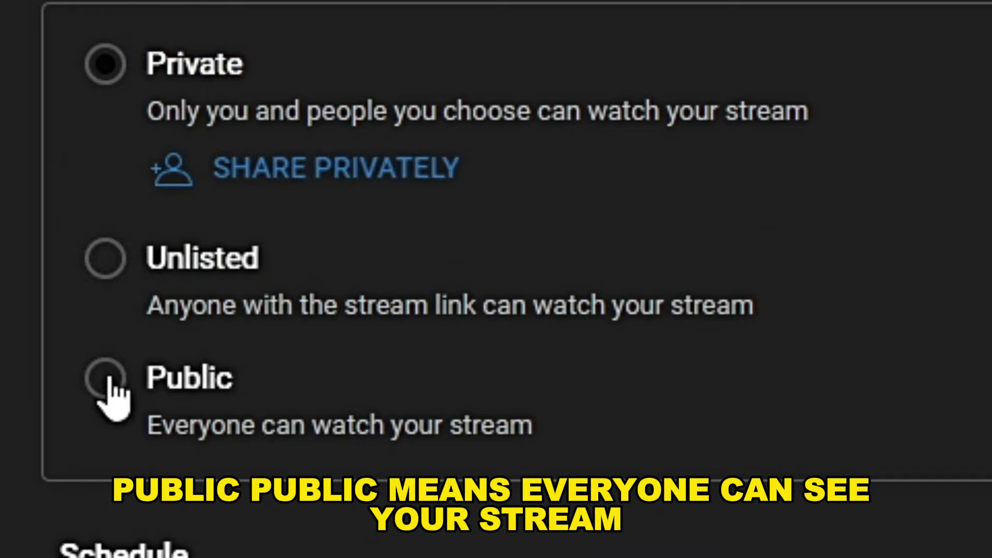
click(105, 304)
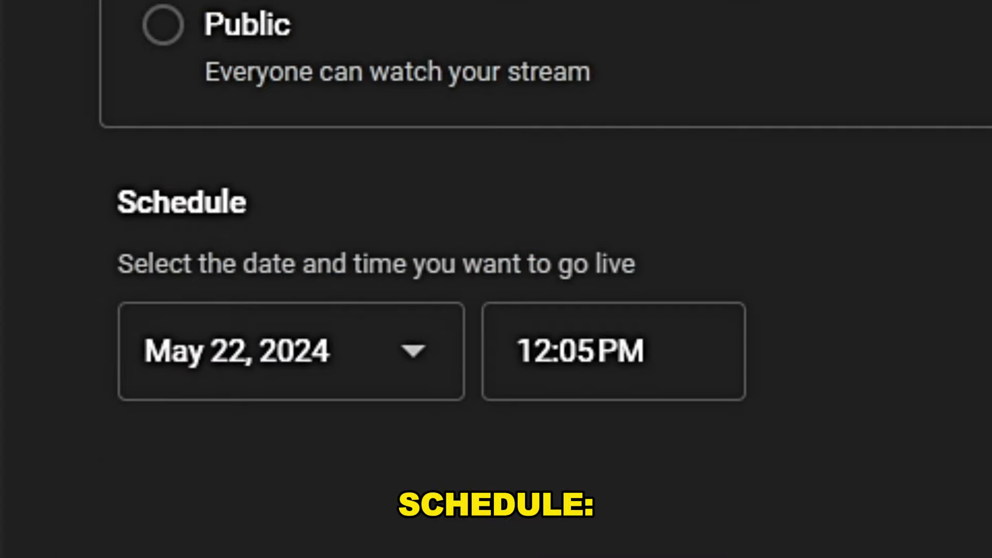
click(164, 26)
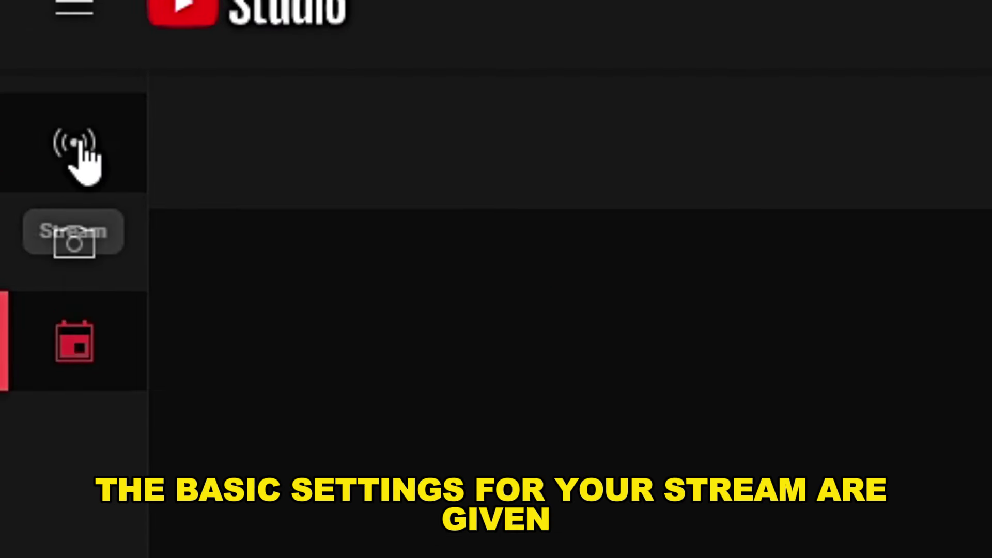
Step: Open the Stream settings dashboard from the left sidebar's Stream icon
click(19, 105)
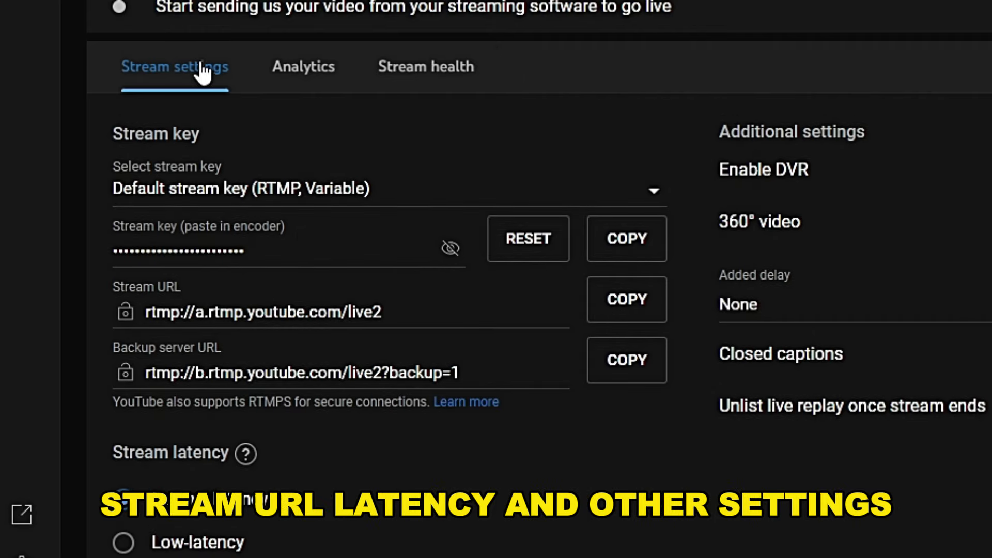
drag(96, 153, 273, 132)
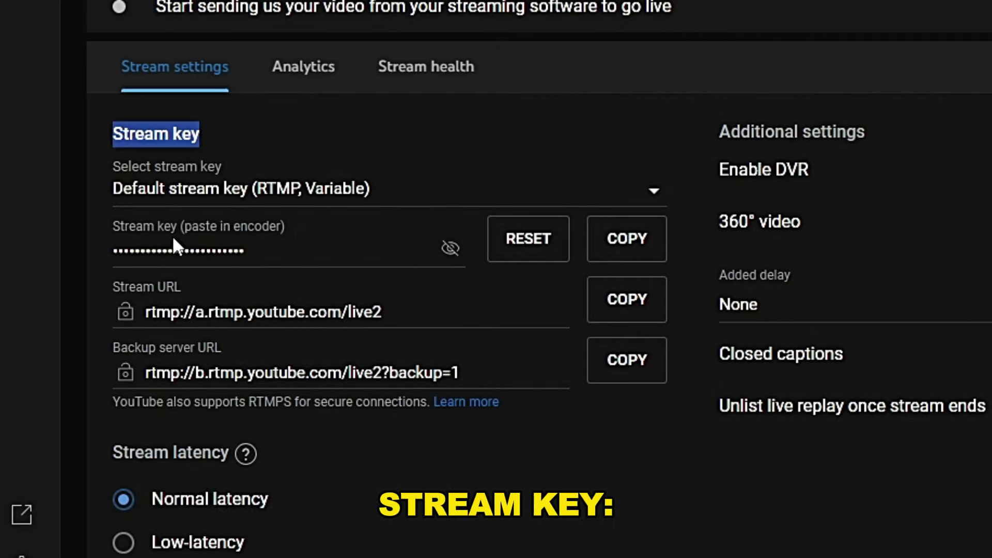
click(333, 257)
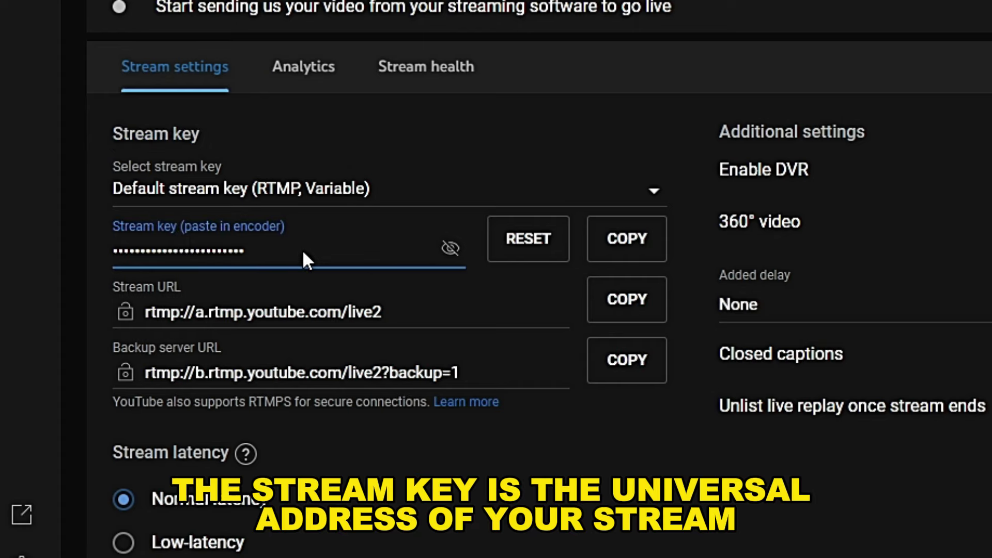
drag(275, 252, 161, 254)
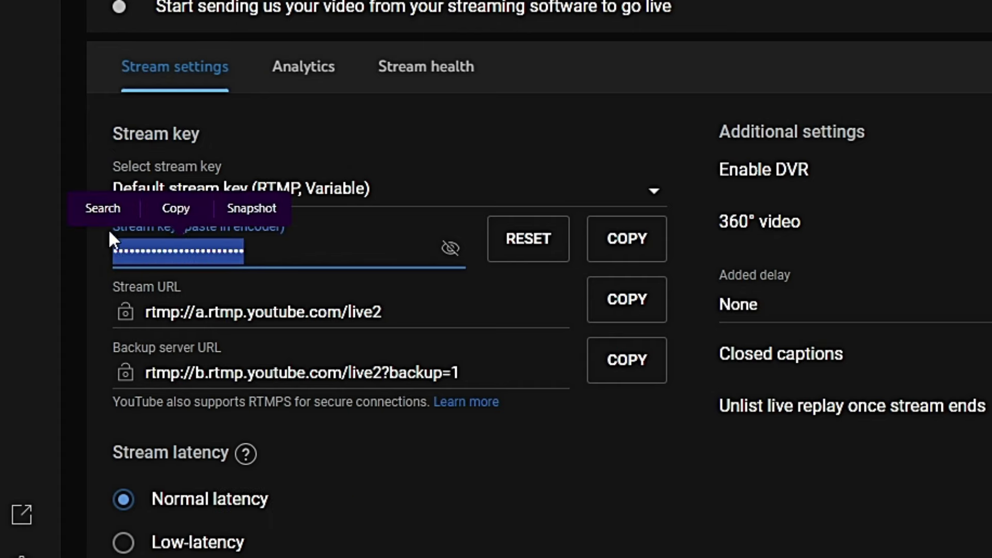
click(98, 277)
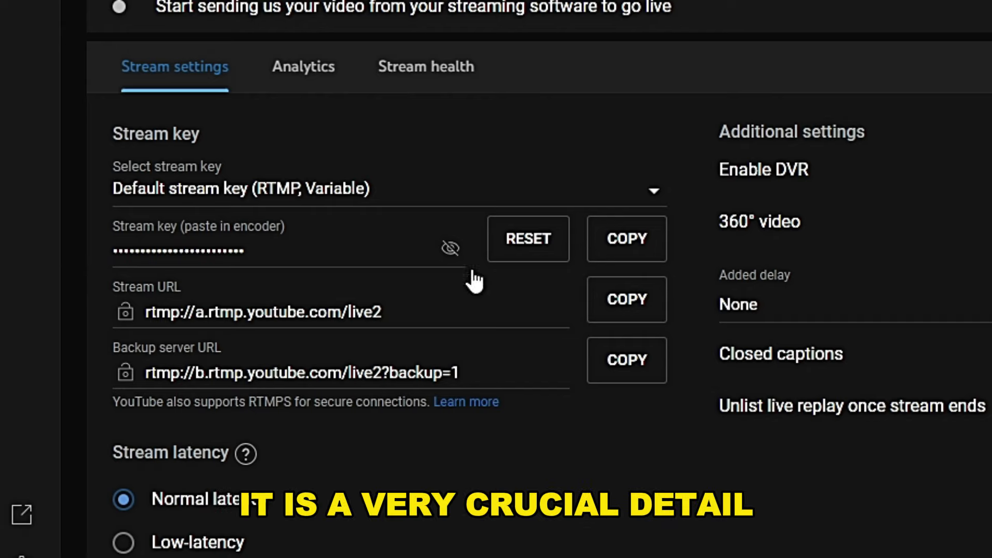
click(309, 250)
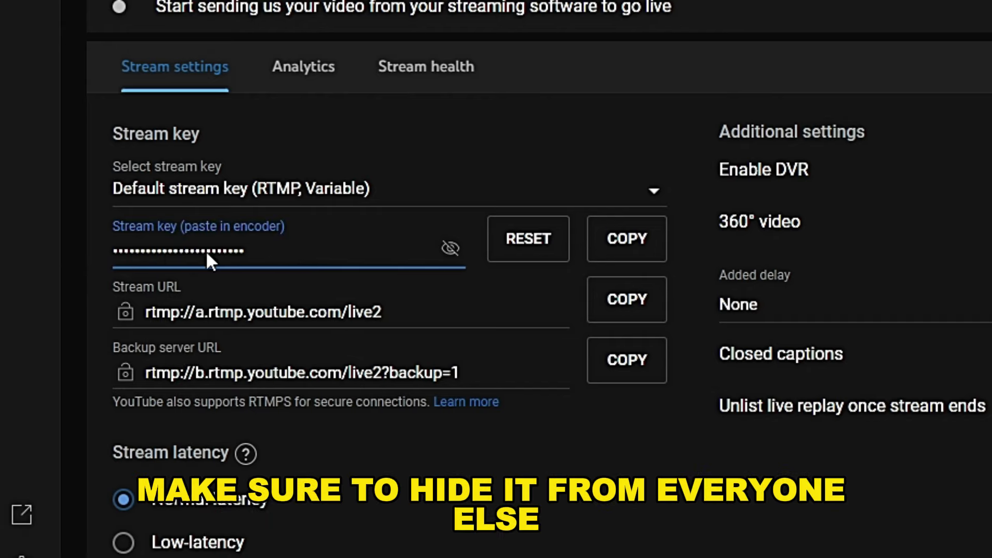
click(97, 274)
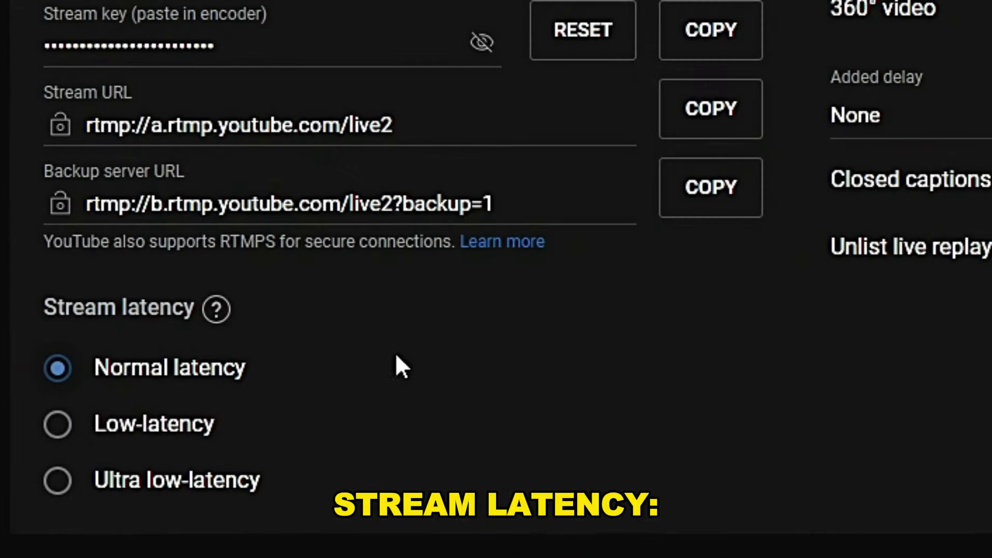
Step: Switch Stream latency through Low-latency to Ultra low-latency
mouse_move(219, 303)
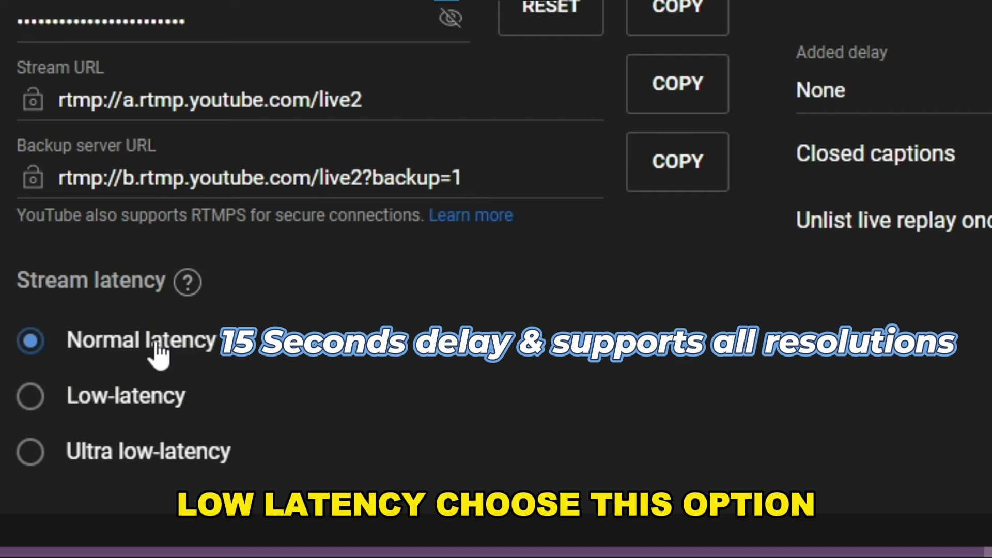
click(68, 408)
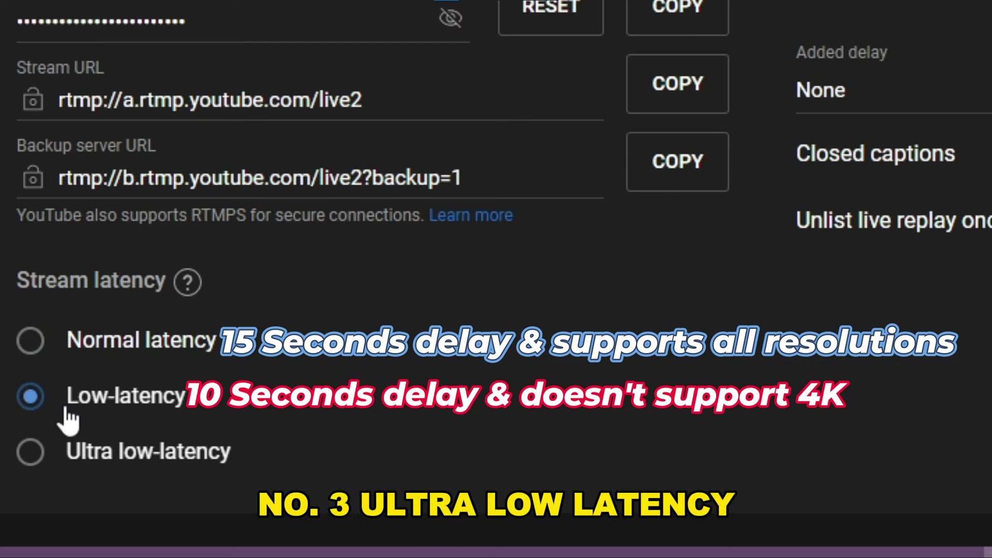
click(148, 451)
scroll(691, 448, down, 1)
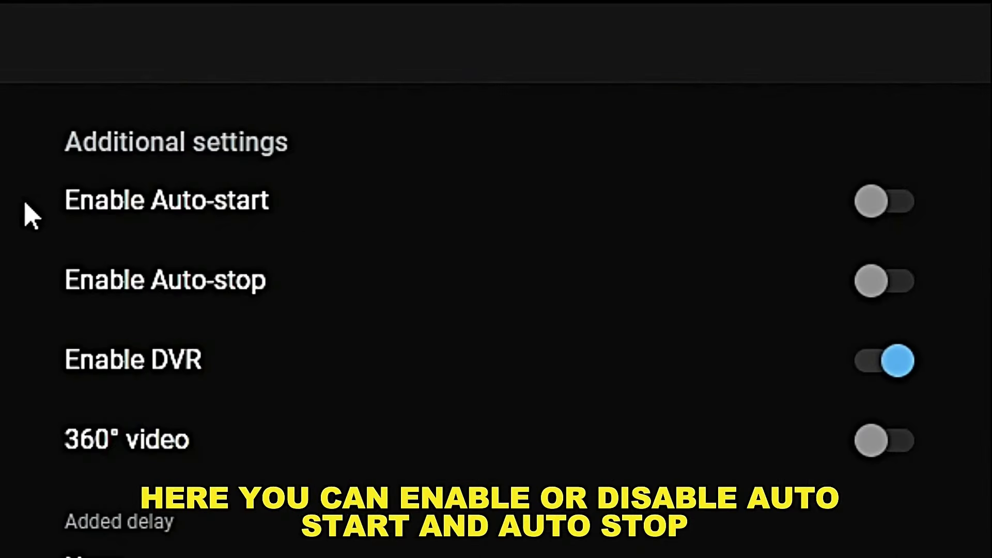
drag(26, 215, 309, 224)
Step: Enable Auto-stop under Additional settings and confirm it in the dialog
click(885, 281)
click(790, 267)
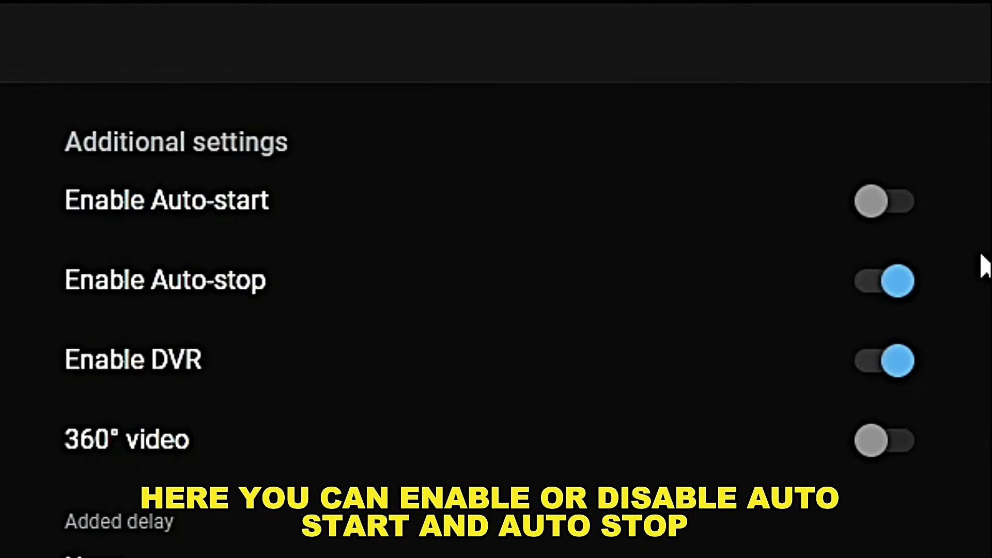
click(898, 205)
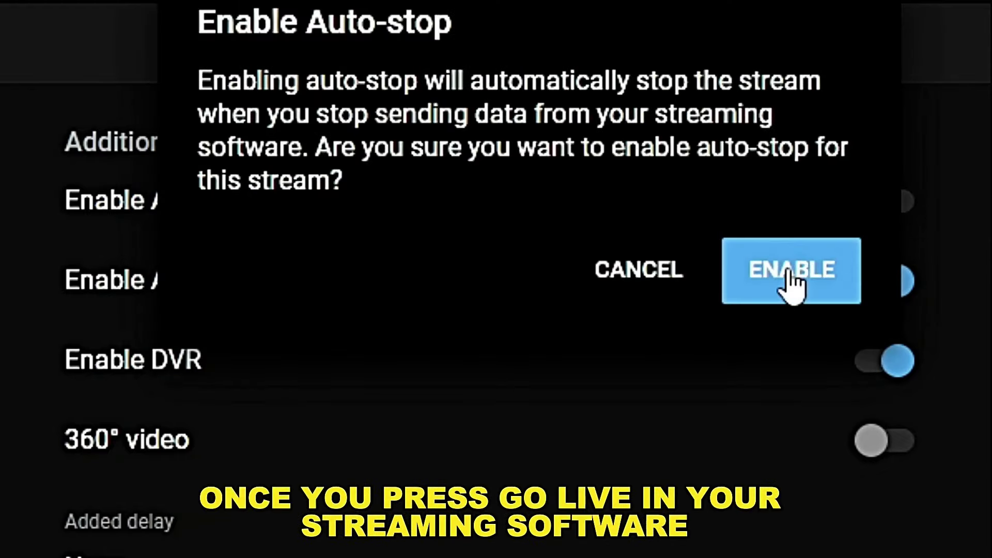
click(791, 279)
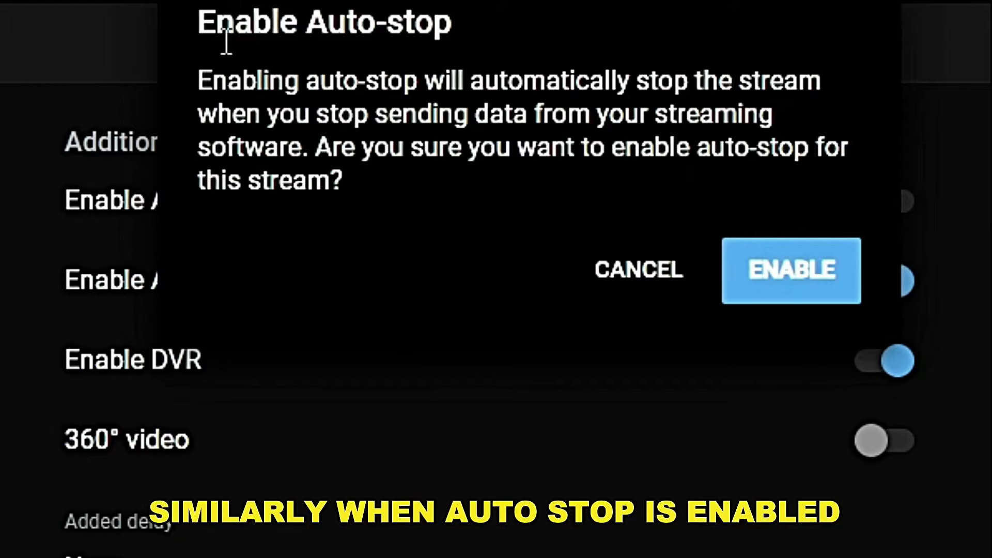
drag(199, 80, 423, 210)
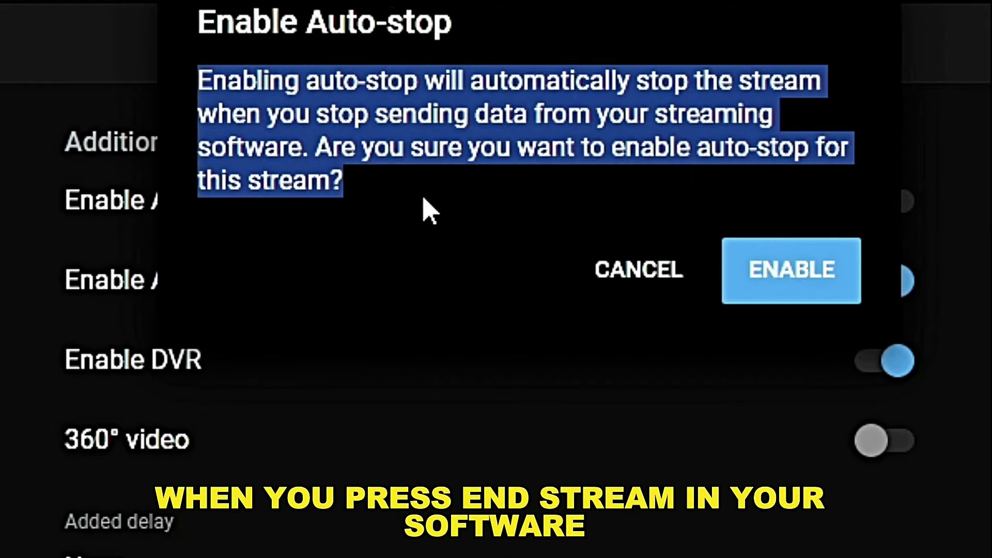
click(434, 230)
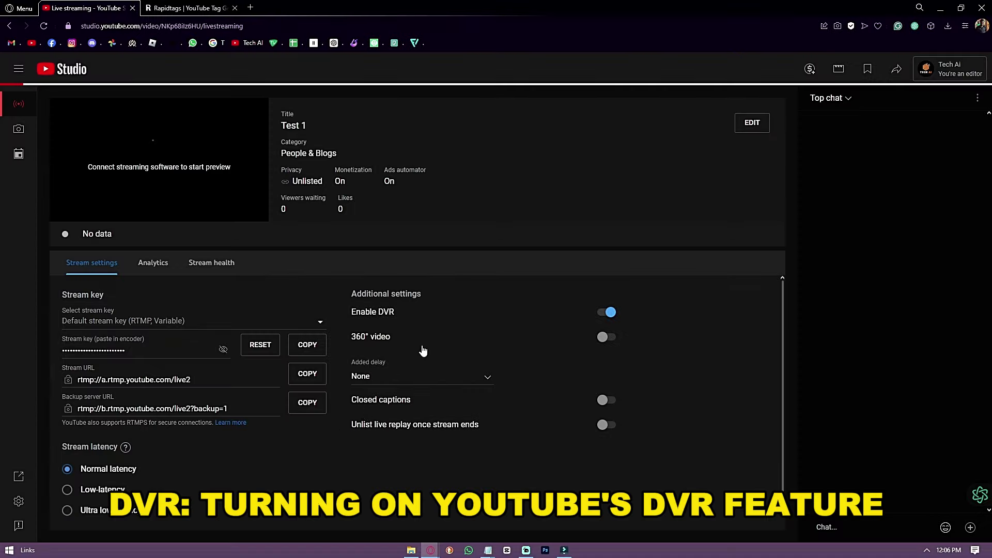
click(606, 313)
click(606, 313)
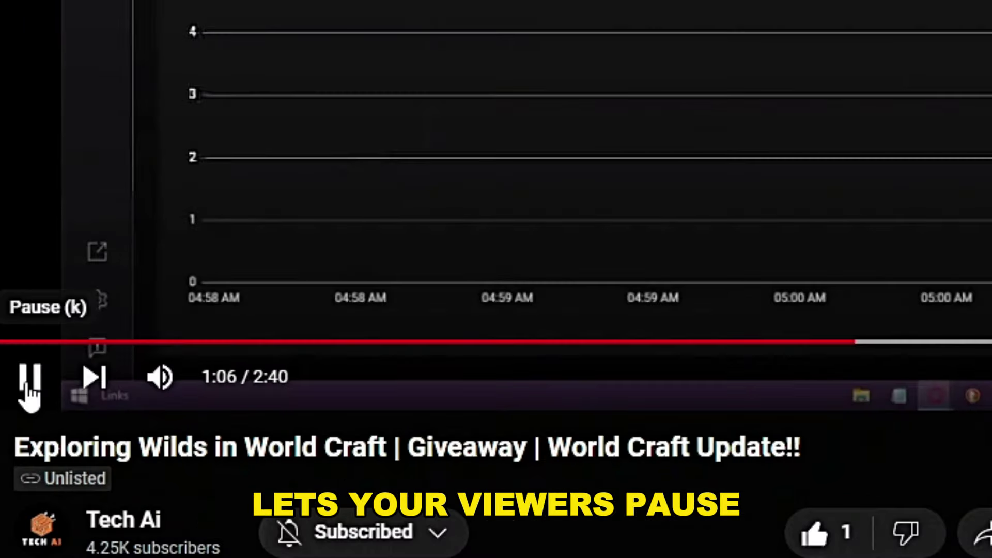
click(28, 387)
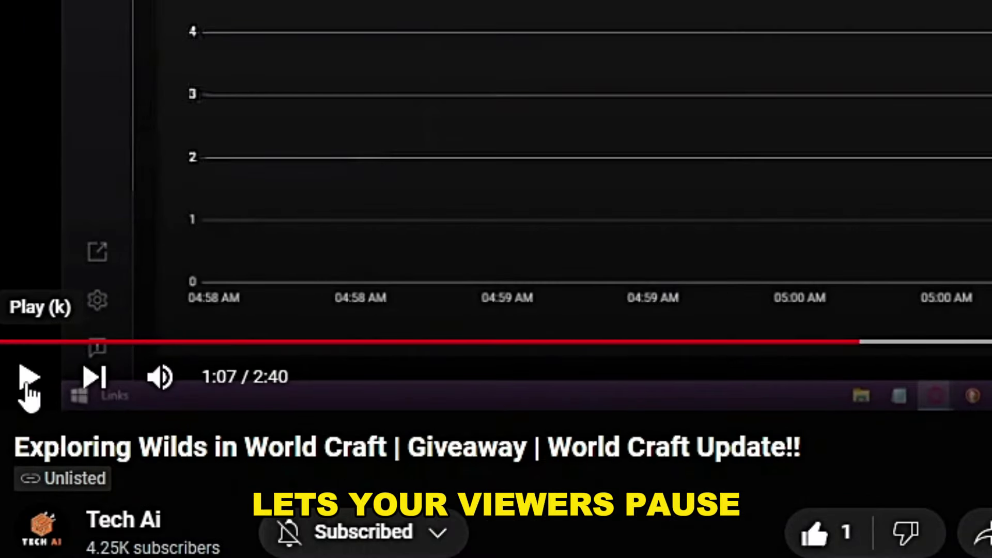
click(30, 388)
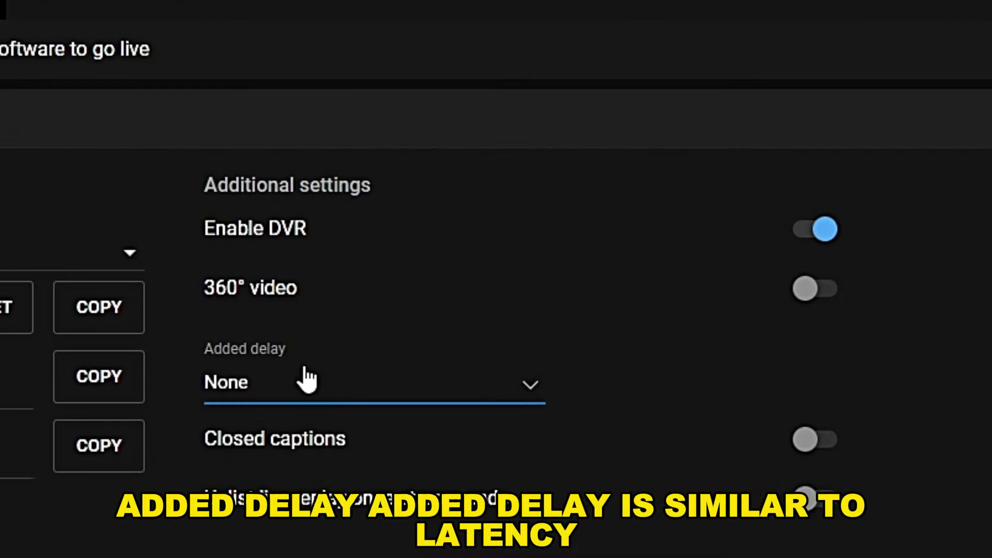
Step: Keep Added delay at None and enable closed captions with Embedded 608/708 source
click(307, 381)
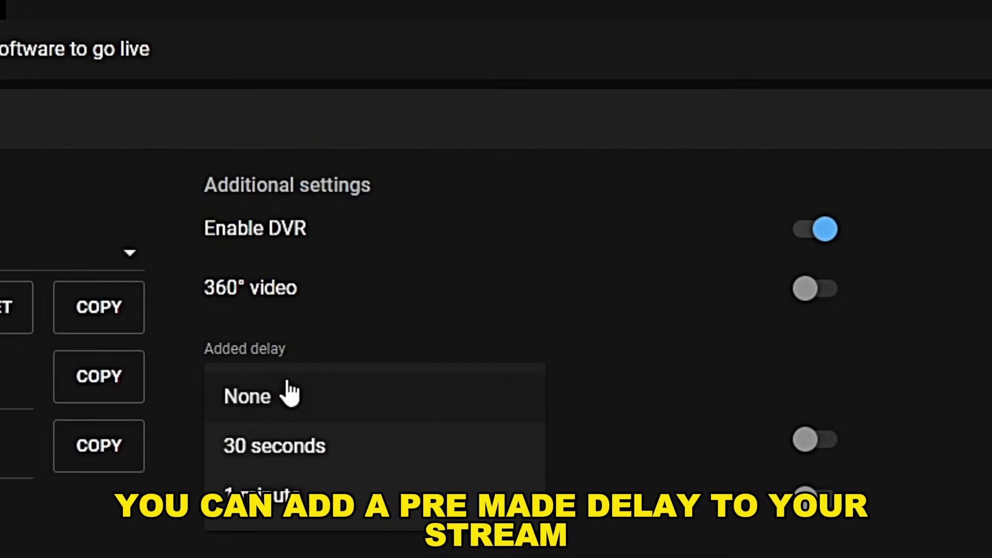
click(424, 401)
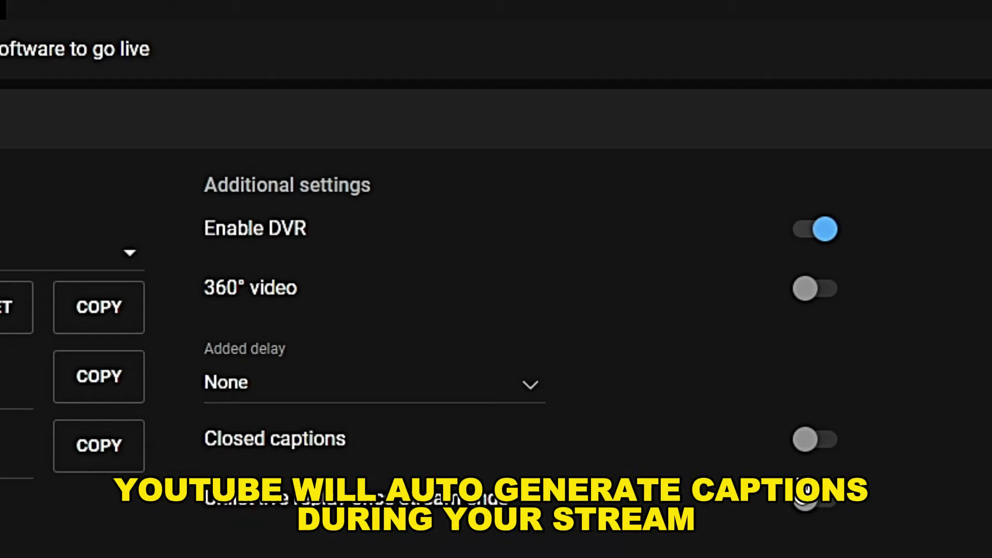
click(809, 440)
click(428, 515)
click(361, 443)
Step: Browse the caption source languages, then switch closed captions off
click(676, 367)
scroll(698, 472, down, 10)
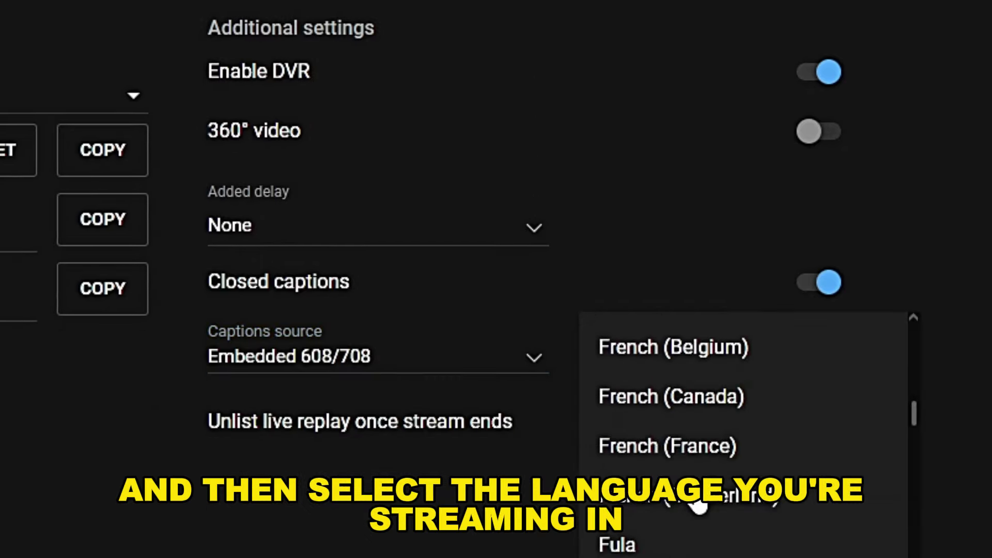
scroll(698, 496, up, 10)
scroll(698, 496, up, 5)
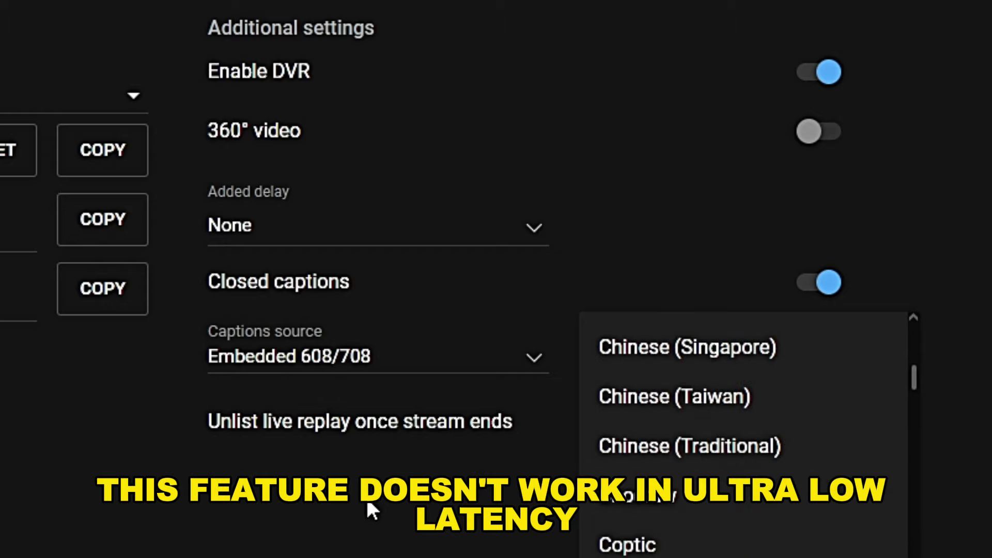
click(367, 504)
click(819, 283)
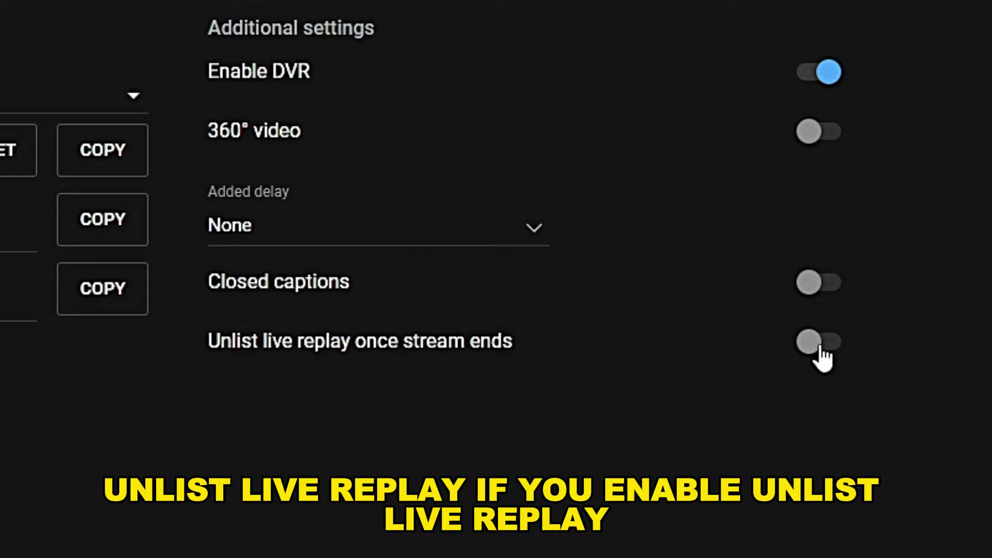
Step: Turn on 'Unlist live replay once stream ends' and go to the Analytics tab
click(821, 355)
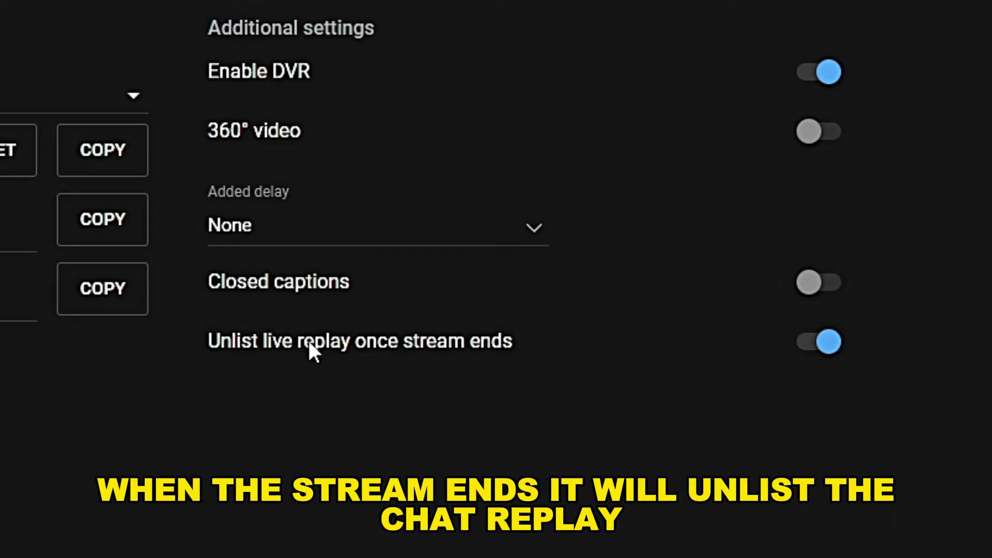
drag(209, 341, 513, 343)
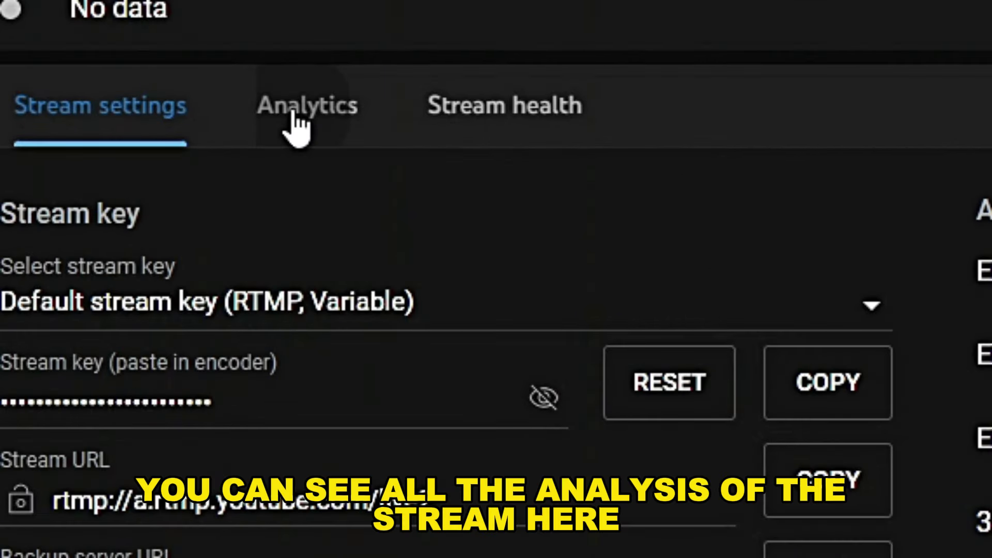
click(150, 265)
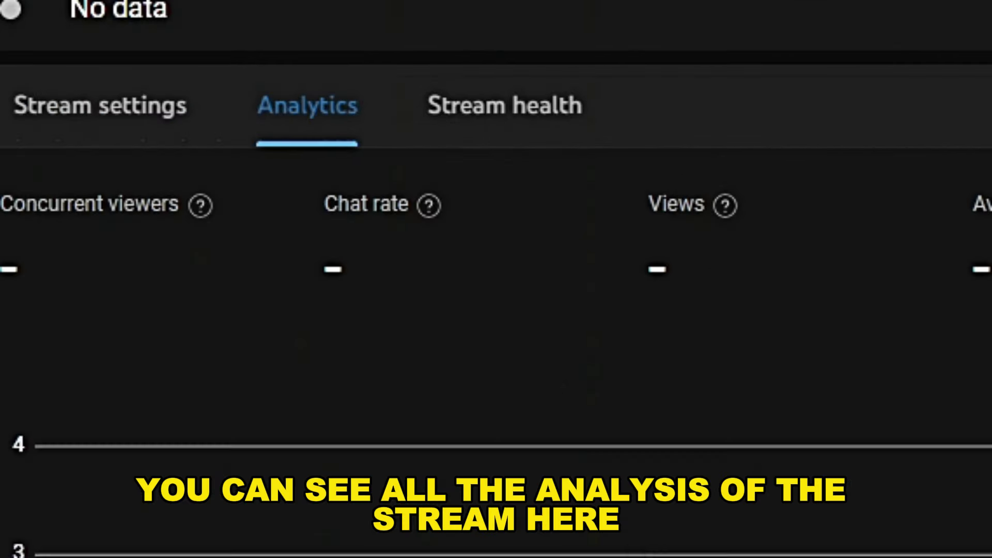
Step: Read the help tips for Concurrent viewers, Chat rate, Views and Average view duration
mouse_move(230, 108)
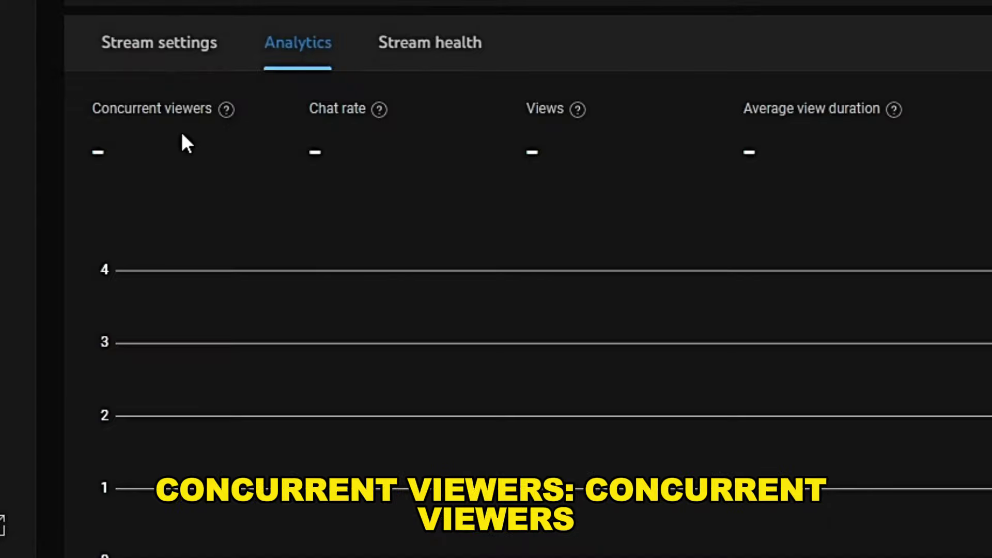
mouse_move(228, 111)
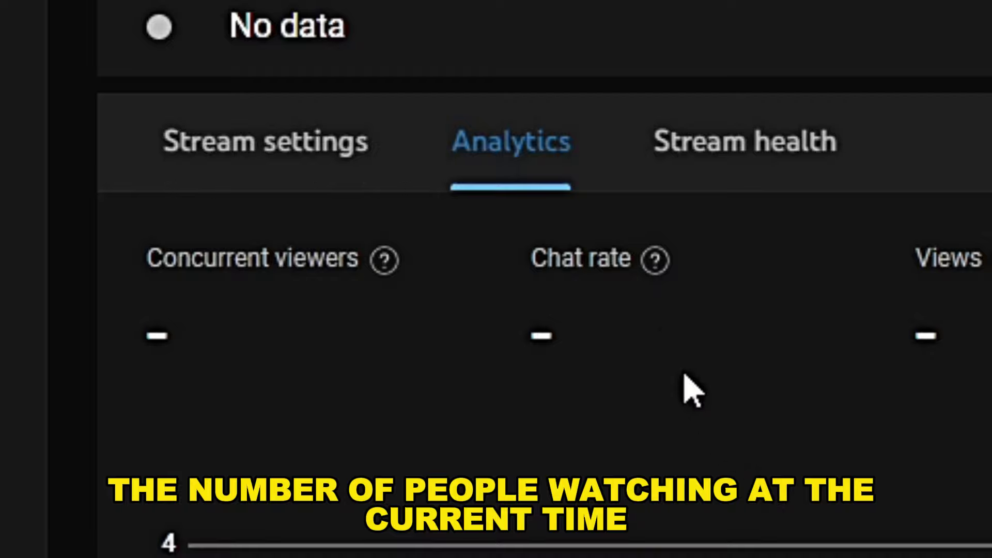
mouse_move(647, 265)
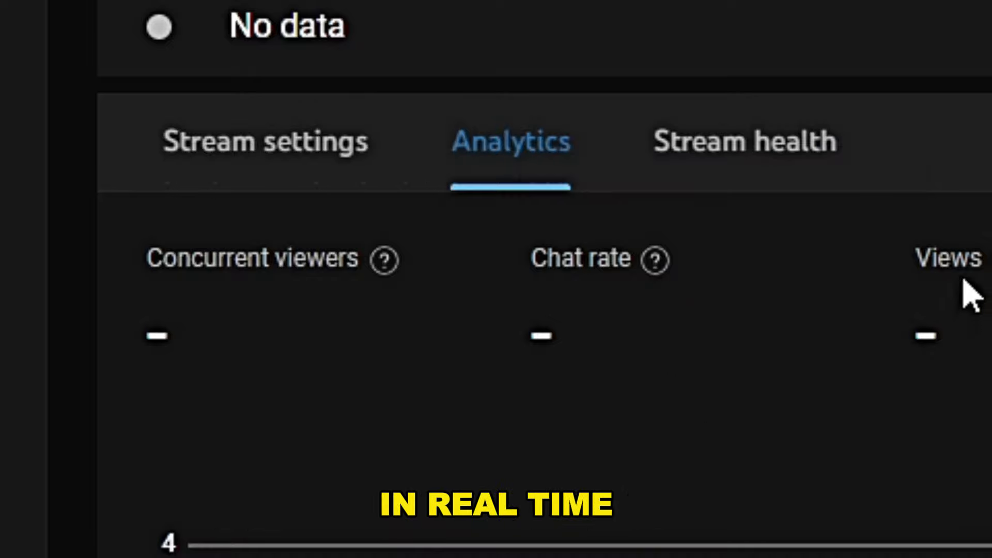
mouse_move(359, 289)
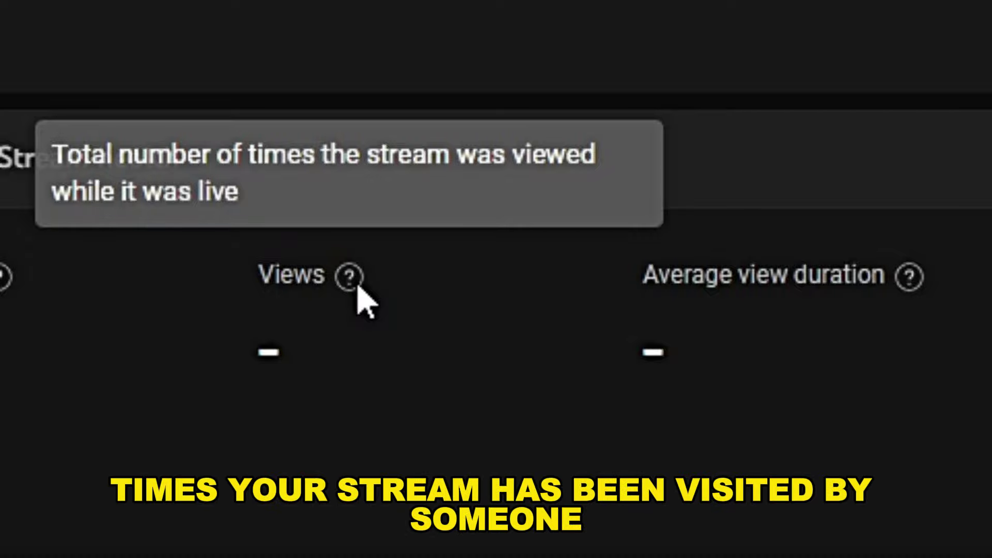
mouse_move(915, 304)
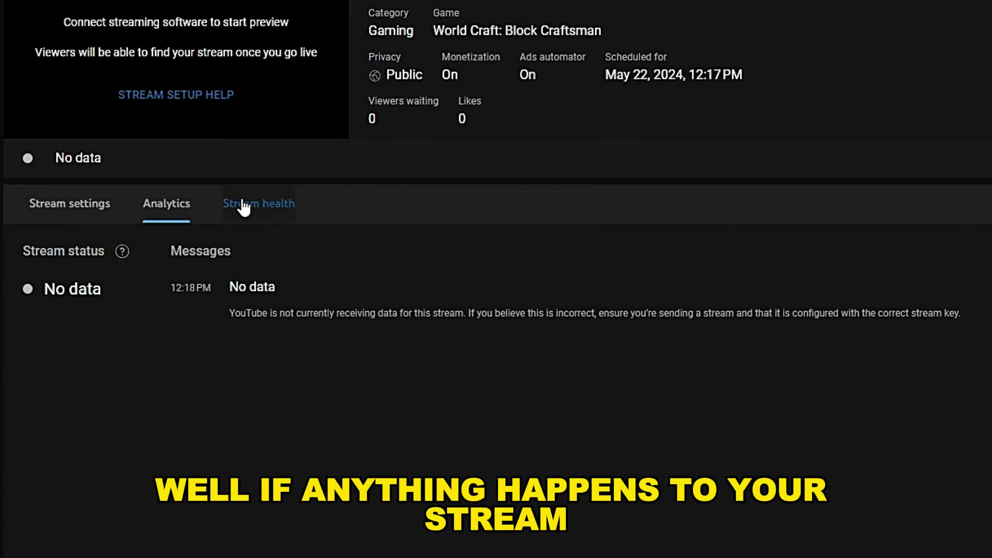
Step: Bring up the Stream health tab showing the stream's Poor status
click(289, 205)
drag(417, 409, 153, 297)
click(252, 293)
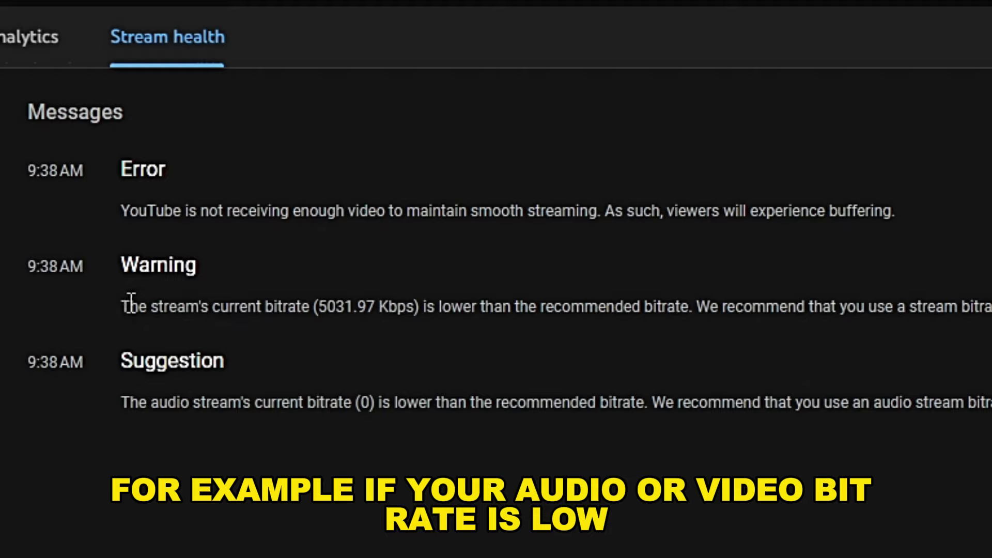
drag(195, 370, 548, 371)
drag(990, 402, 122, 403)
click(214, 542)
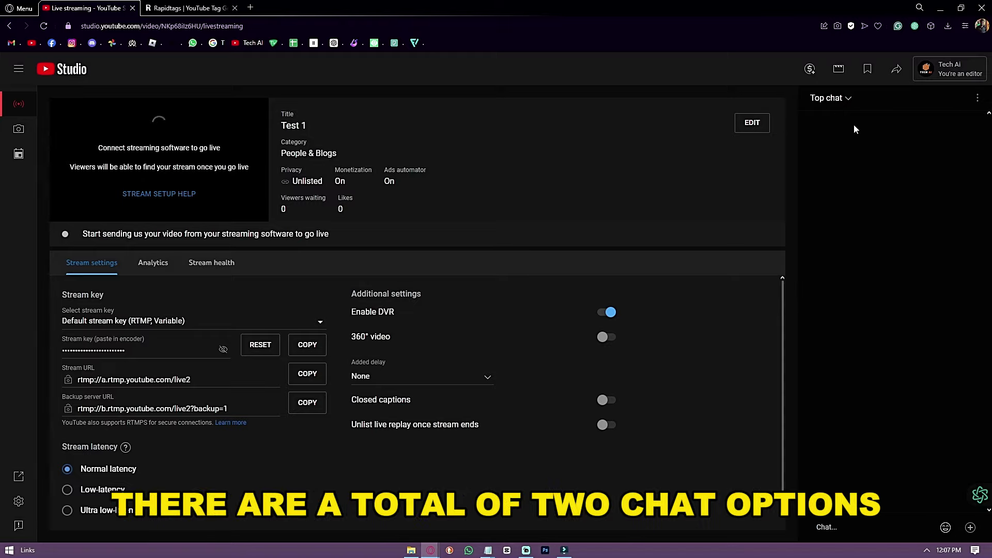
Step: Change the chat view from Top chat to Live chat, then glance at the chat's options menu
click(845, 108)
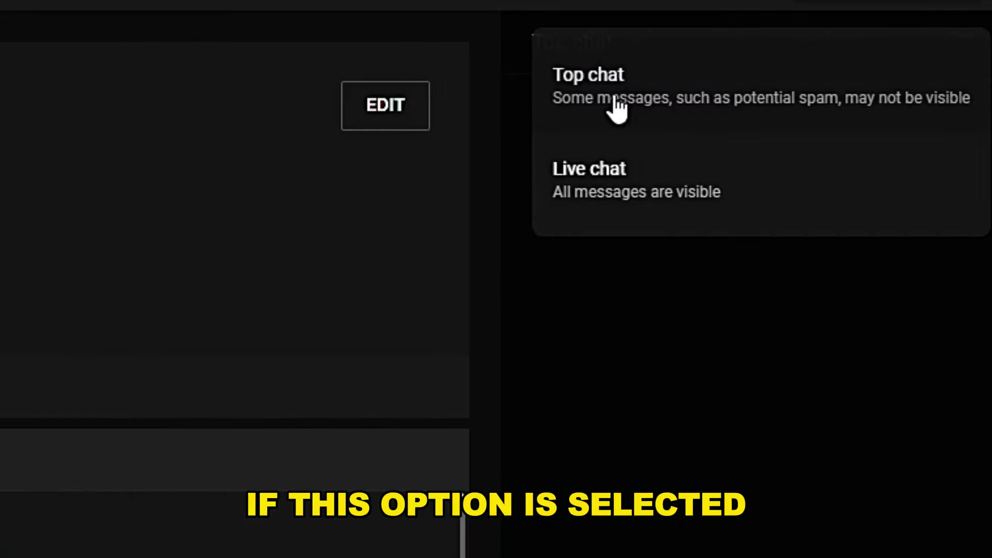
click(622, 106)
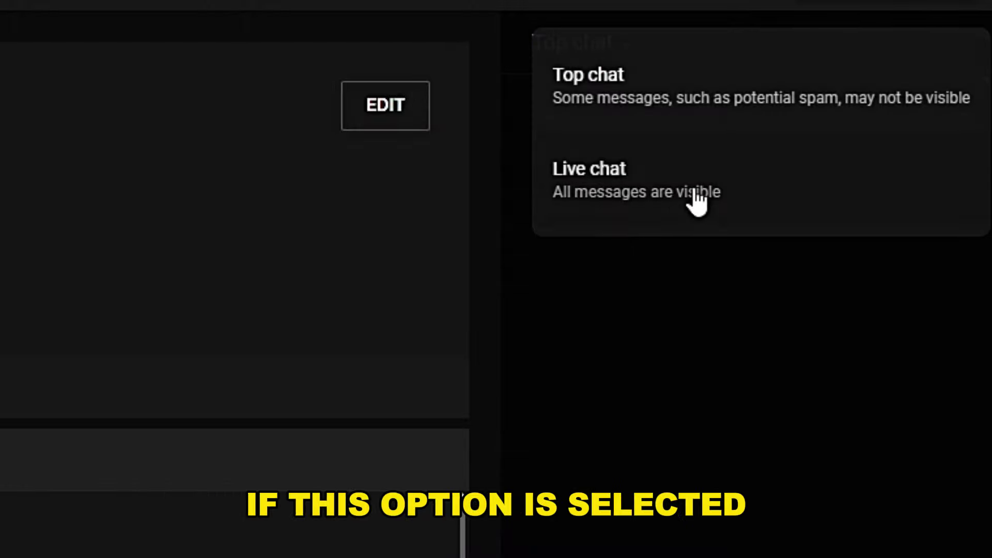
click(649, 200)
click(955, 42)
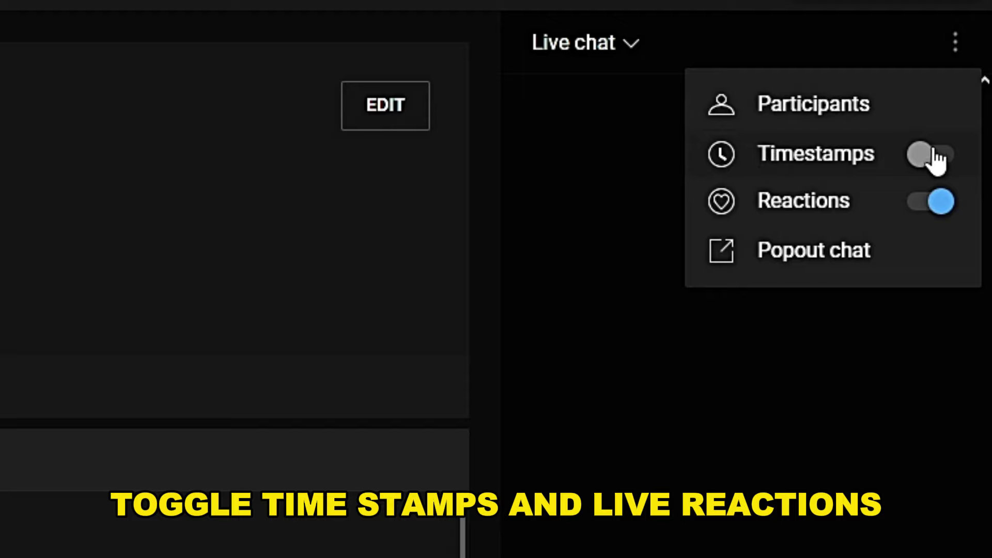
click(955, 43)
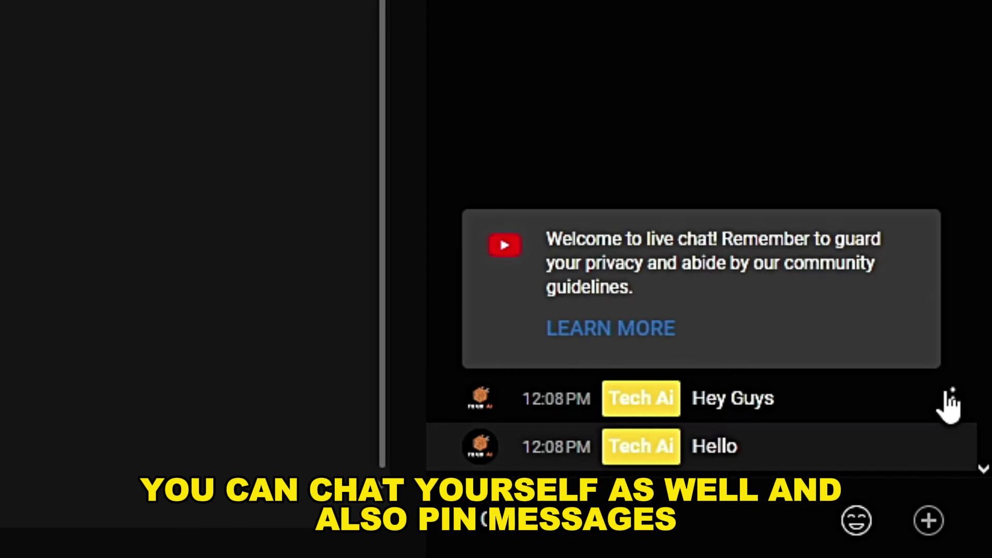
click(951, 399)
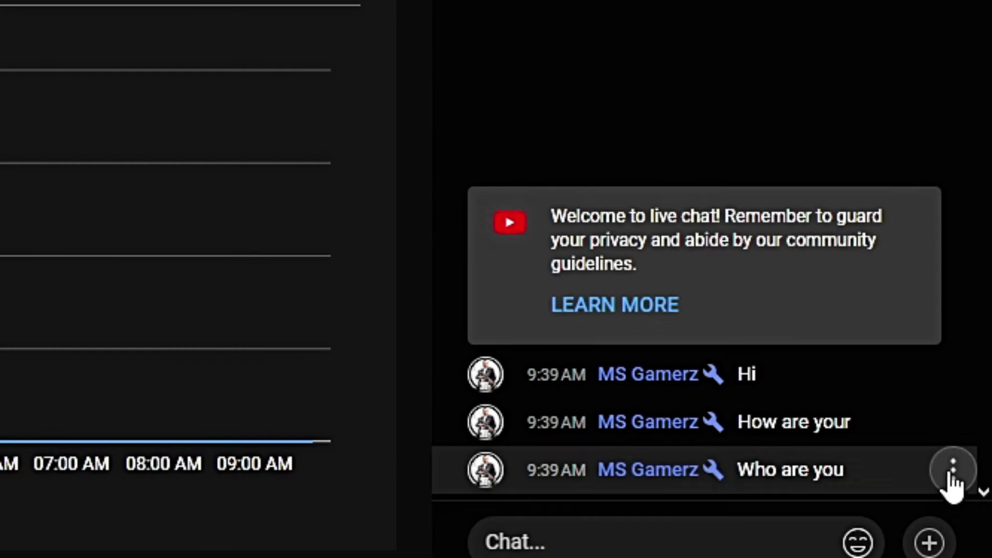
click(953, 473)
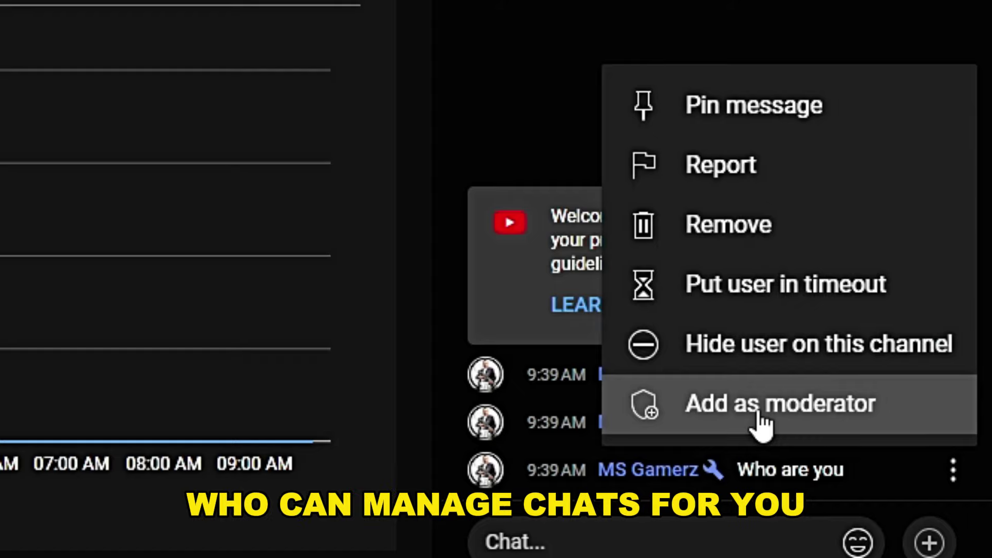
click(688, 233)
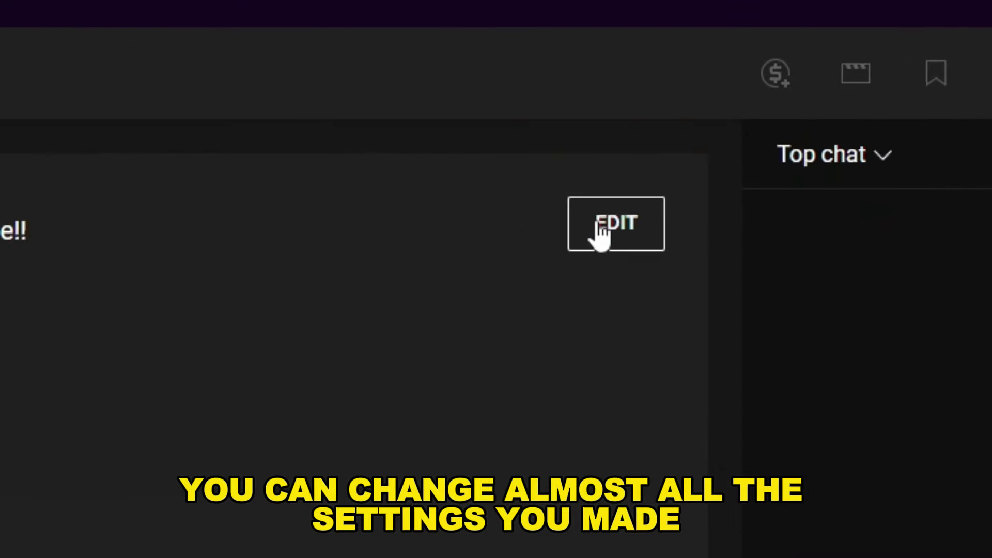
Step: In the stream's Edit settings, append '!' to the title so it reads 'World Craft Update!'
click(745, 123)
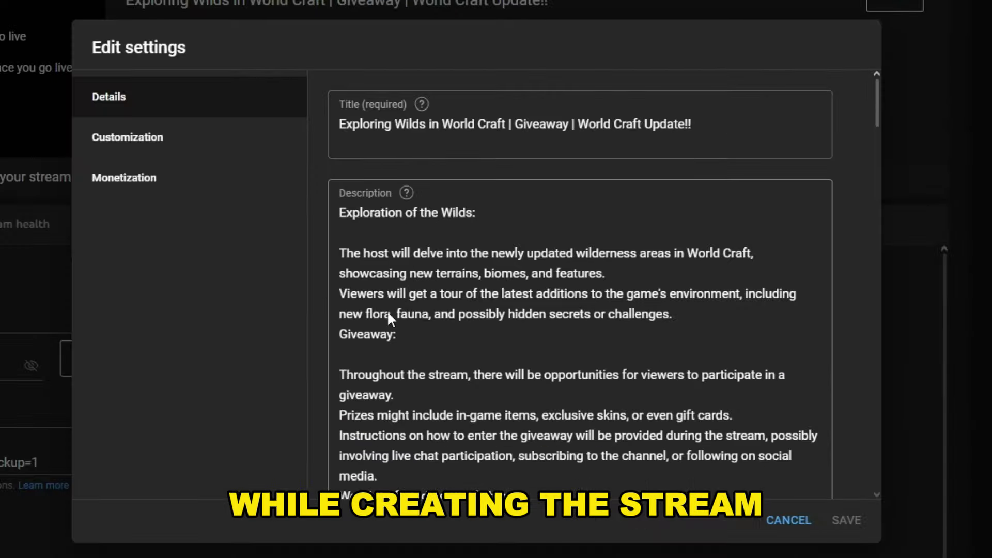
scroll(651, 194, down, 3)
scroll(665, 209, down, 15)
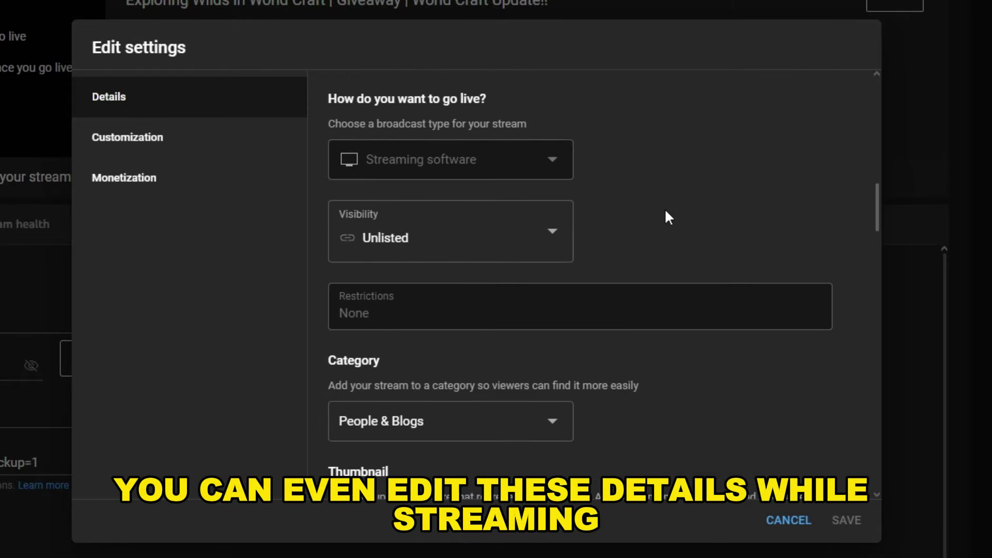
scroll(724, 122, up, 20)
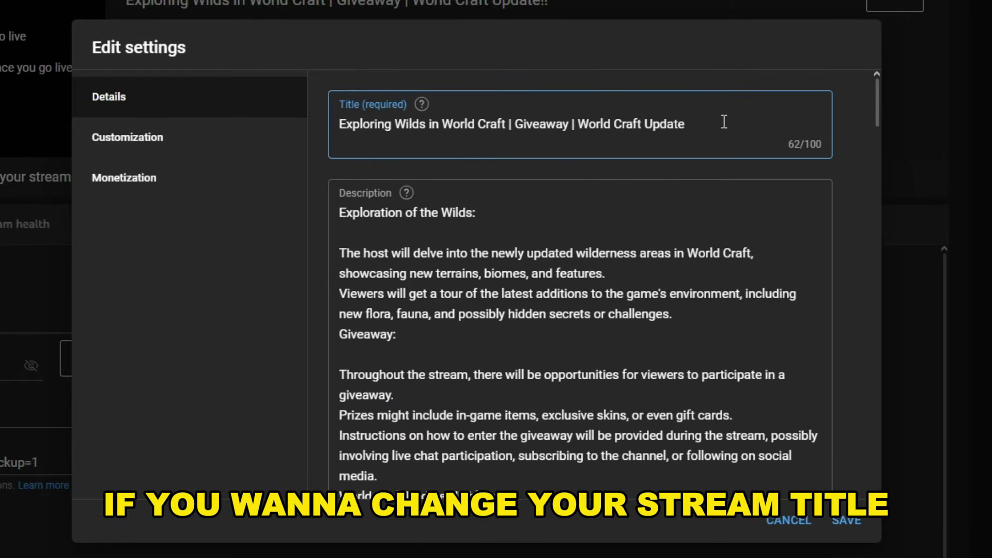
text(!)
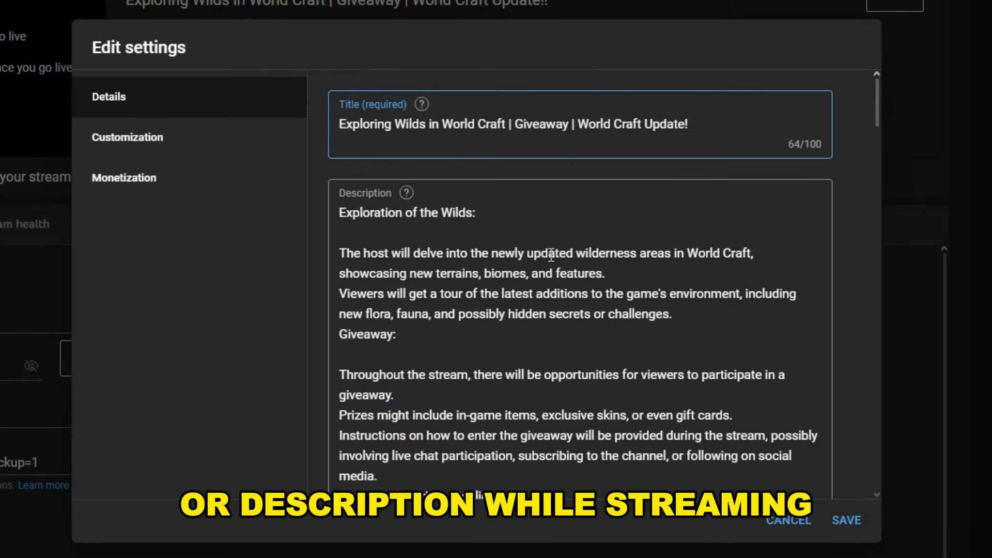